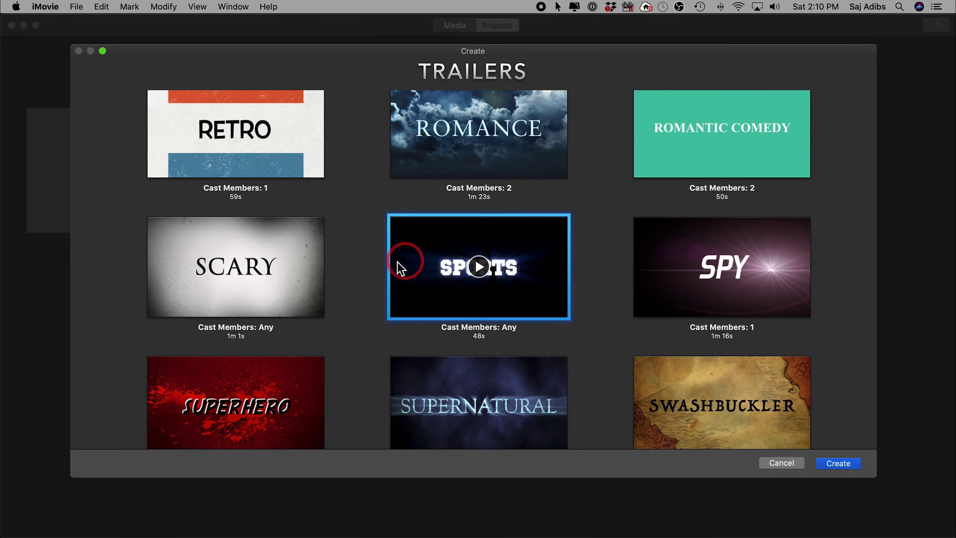
- Lower the volume and preview the Action trailer template and its storyboard titles
scroll(396, 262, up, 10)
key(XF86AudioLowerVolume)
key(XF86AudioLowerVolume)
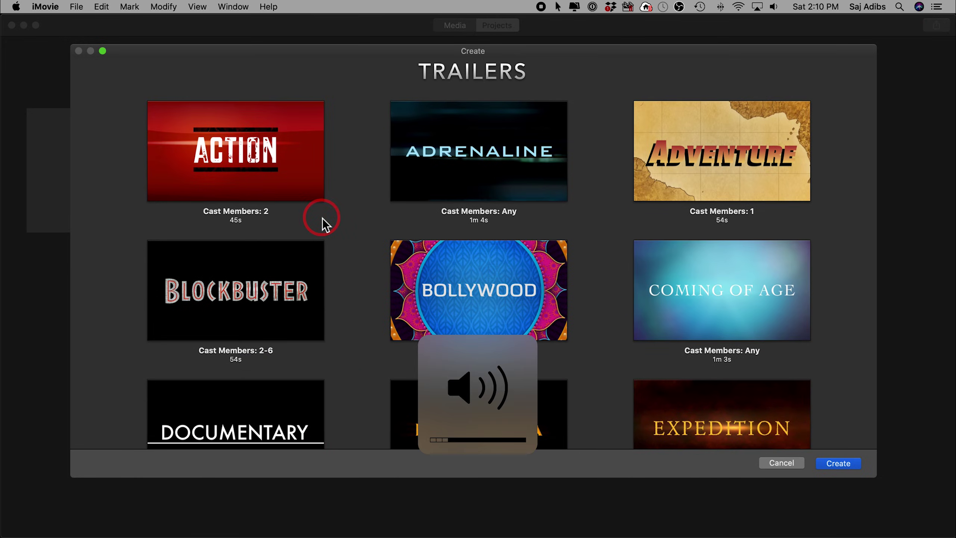
click(238, 151)
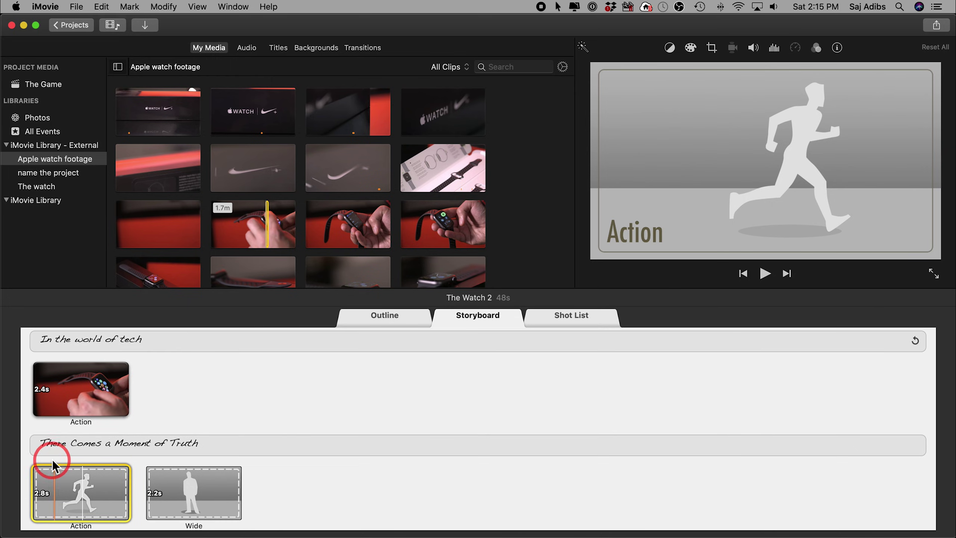
click(93, 447)
scroll(113, 448, down, 10)
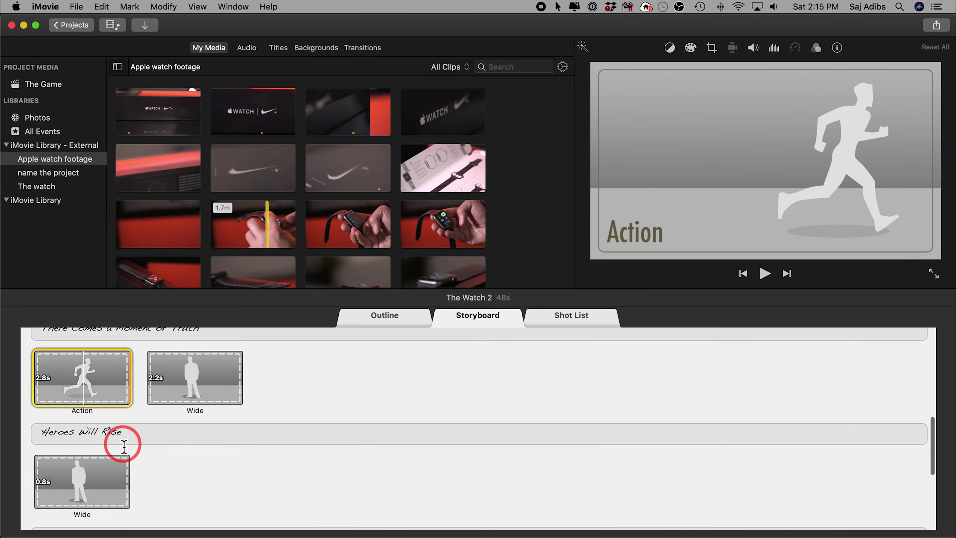
scroll(125, 446, up, 10)
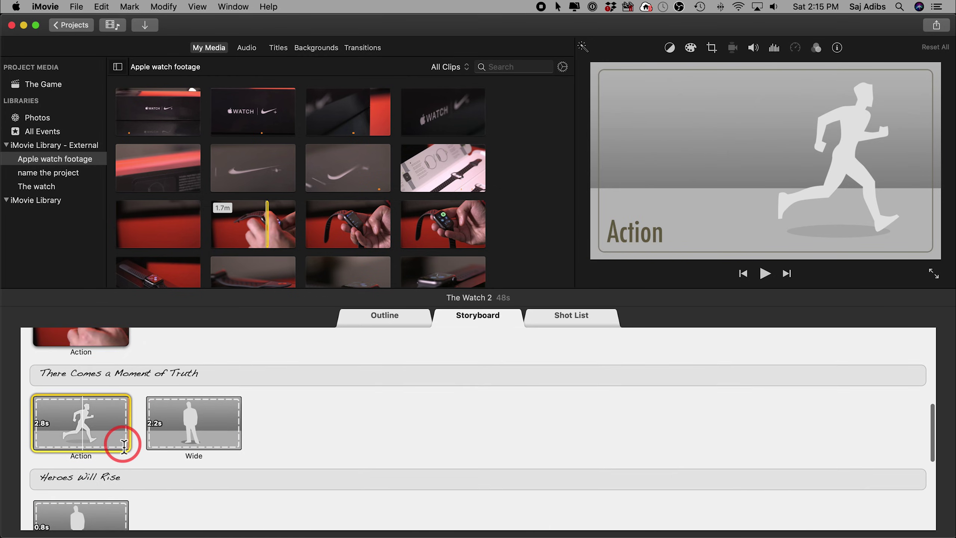
scroll(125, 446, up, 2)
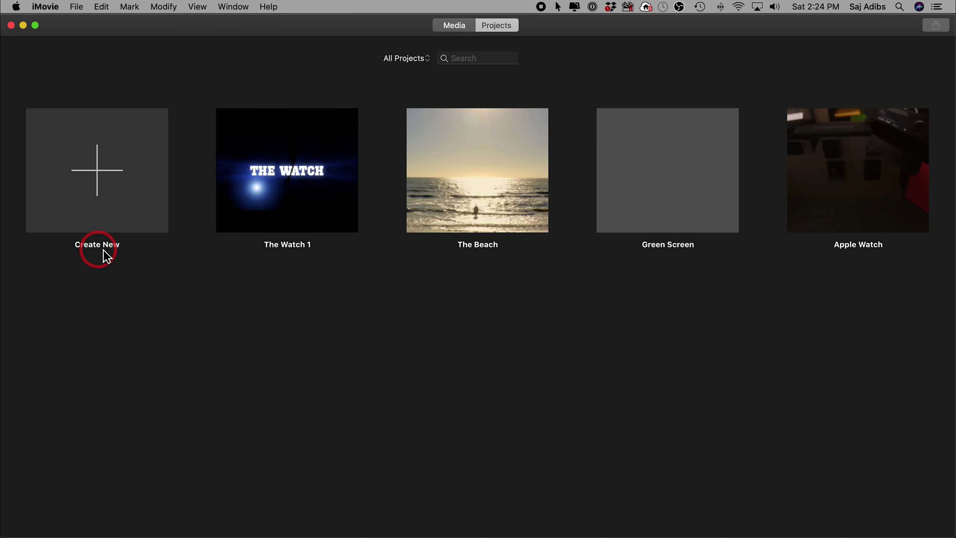
- Start a new Trailer project saved in the iMovie Library - External library
click(100, 174)
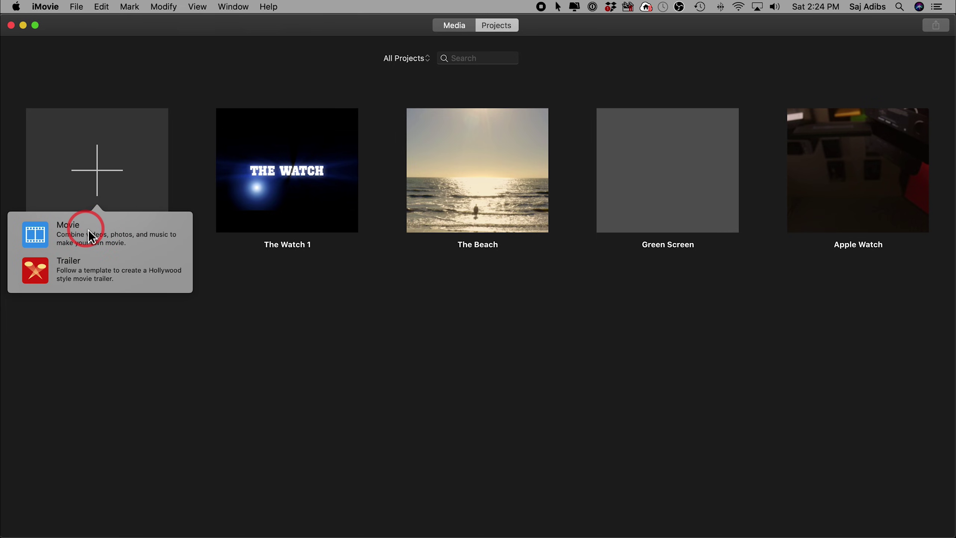
click(74, 270)
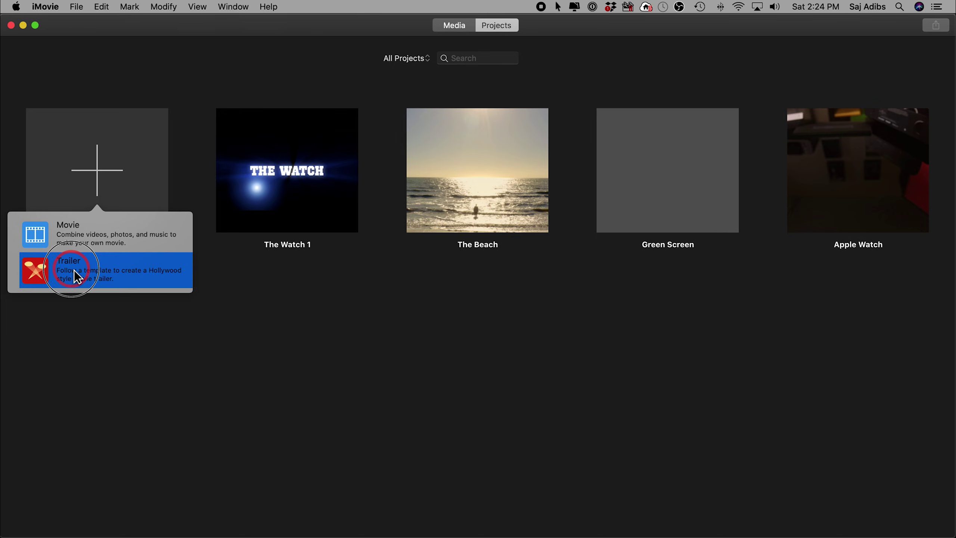
click(465, 81)
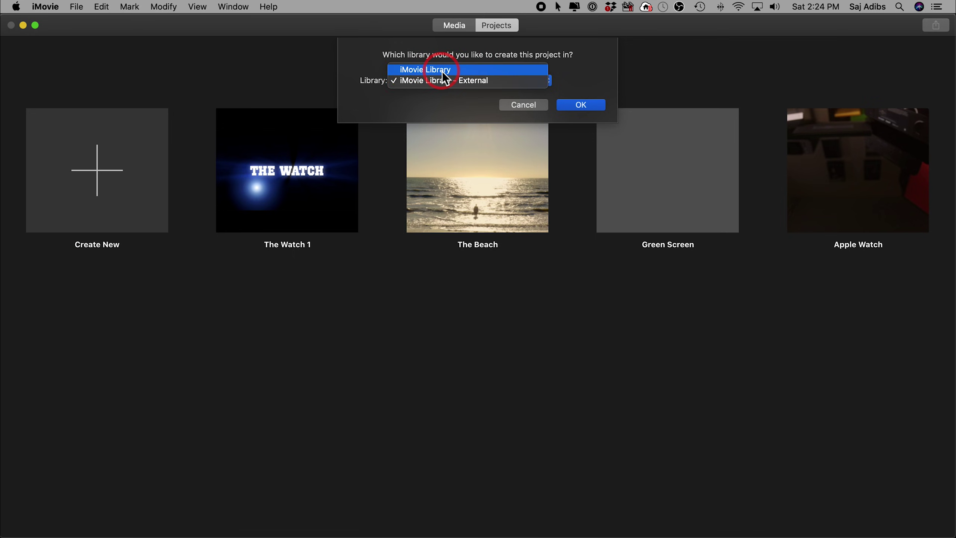
click(433, 71)
click(436, 77)
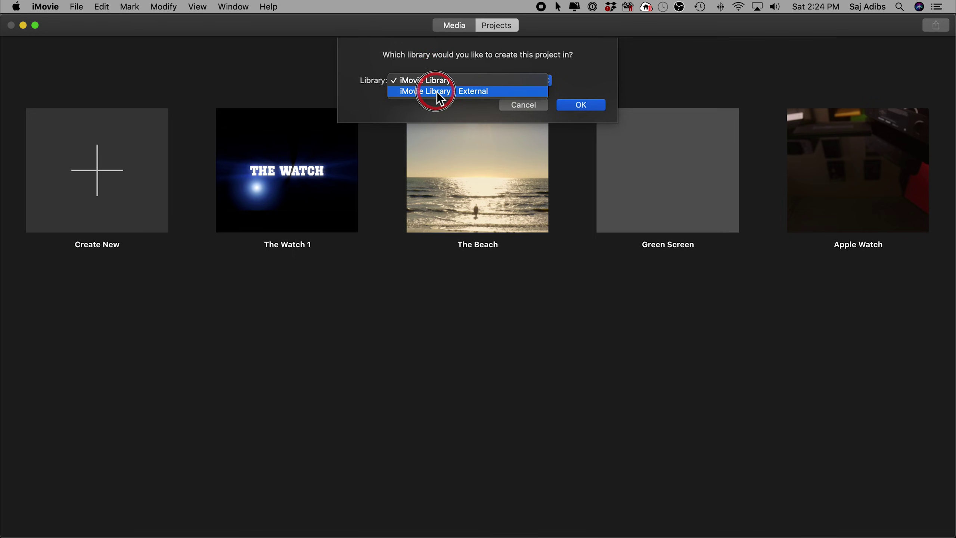
click(439, 86)
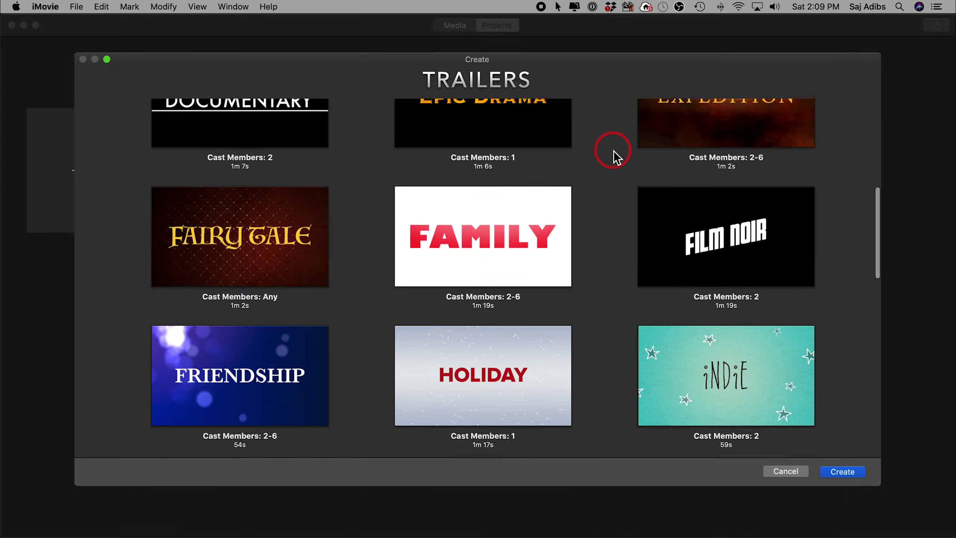
- Reposition the trailer chooser window and scroll through the available trailer templates
scroll(614, 151, up, 5)
scroll(614, 151, down, 5)
scroll(614, 152, down, 3)
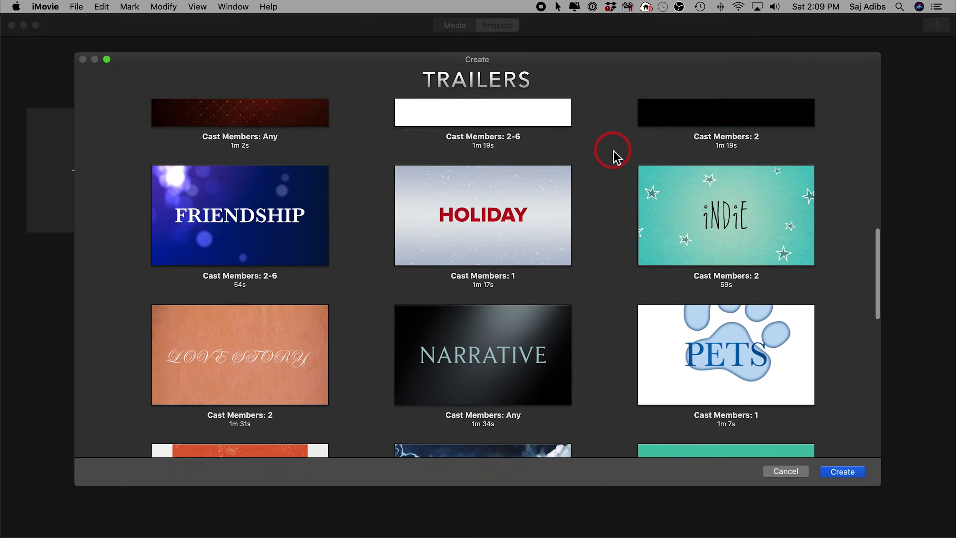
scroll(614, 153, up, 10)
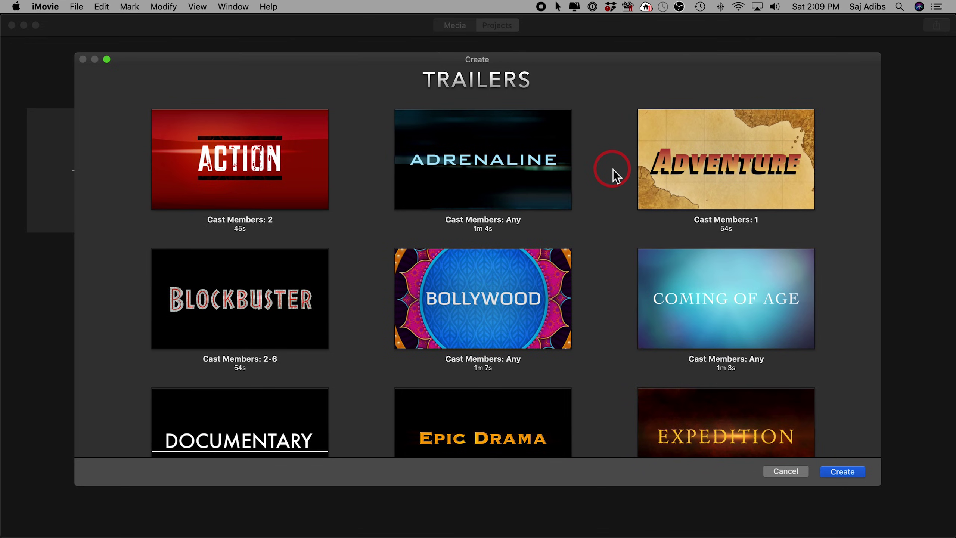
drag(528, 67, 523, 58)
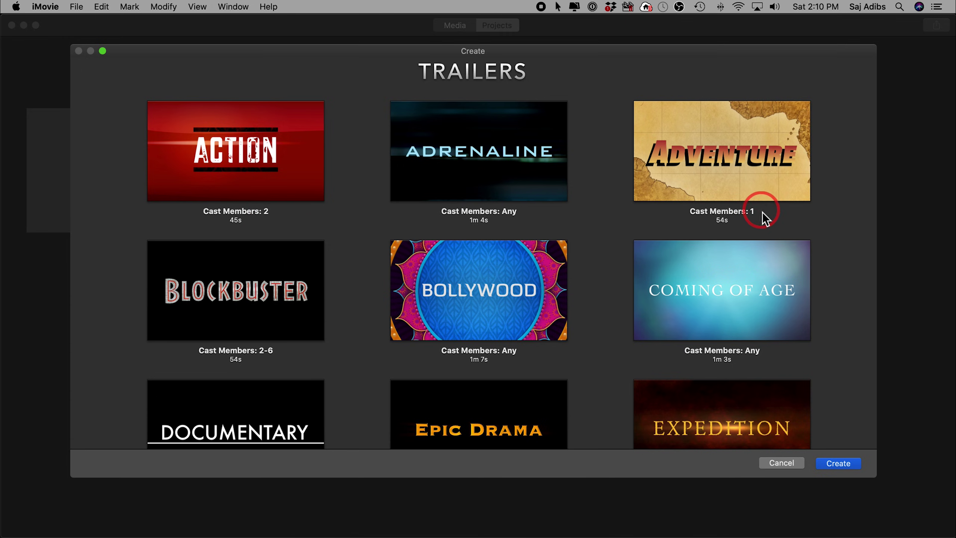
scroll(337, 244, down, 2)
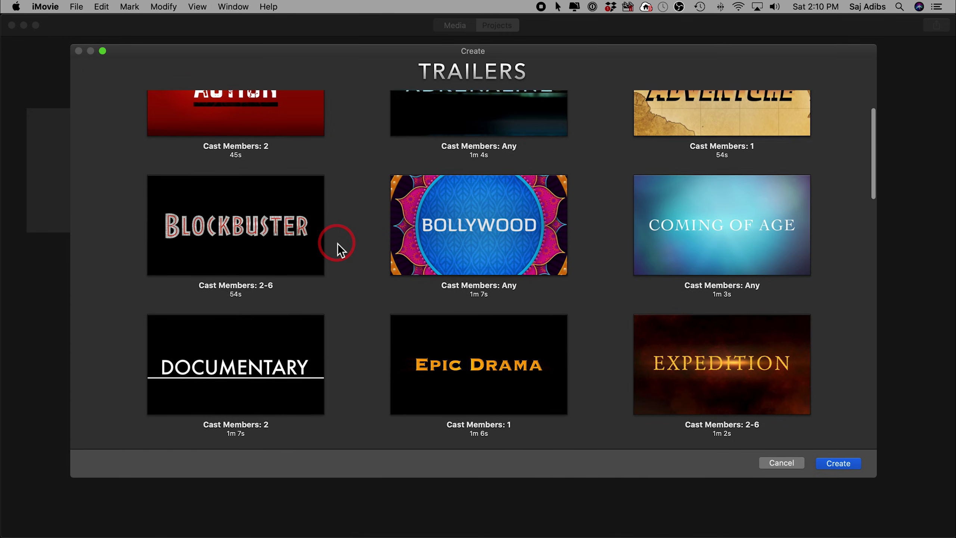
scroll(338, 244, down, 2)
scroll(338, 244, down, 8)
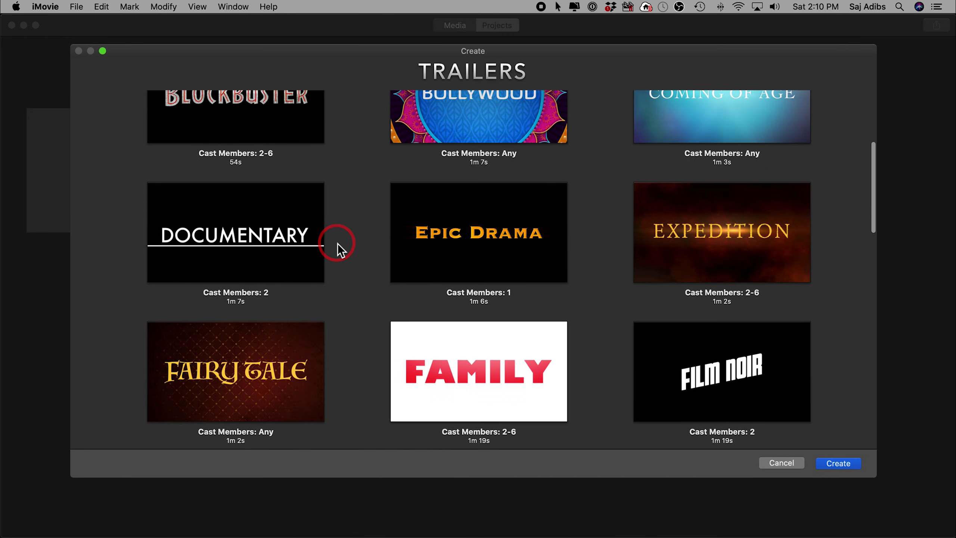
scroll(338, 243, down, 1)
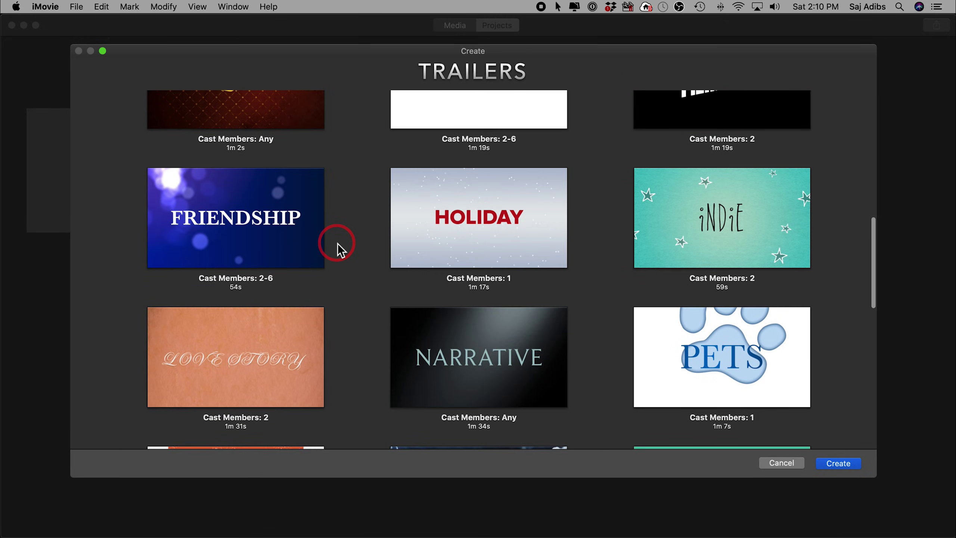
scroll(338, 243, down, 5)
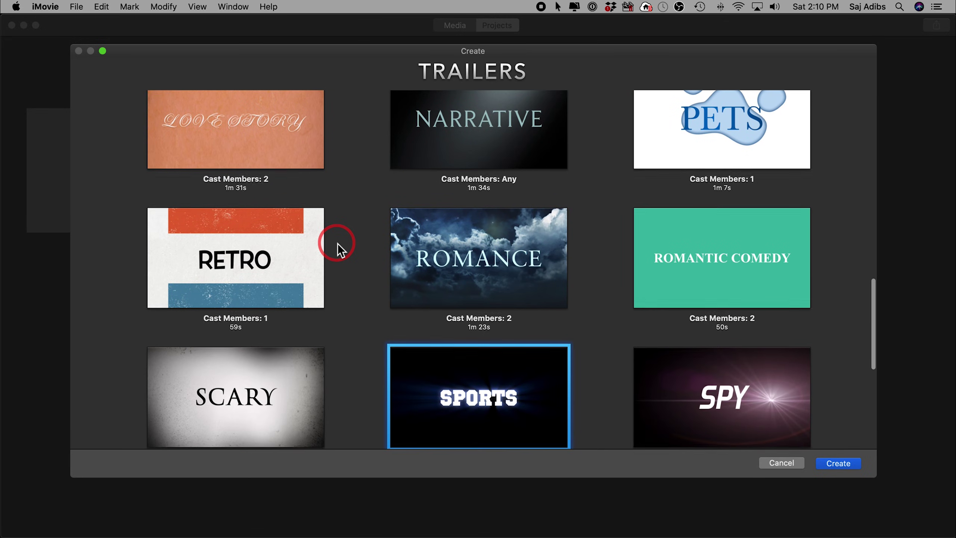
scroll(337, 244, down, 3)
mouse_move(544, 307)
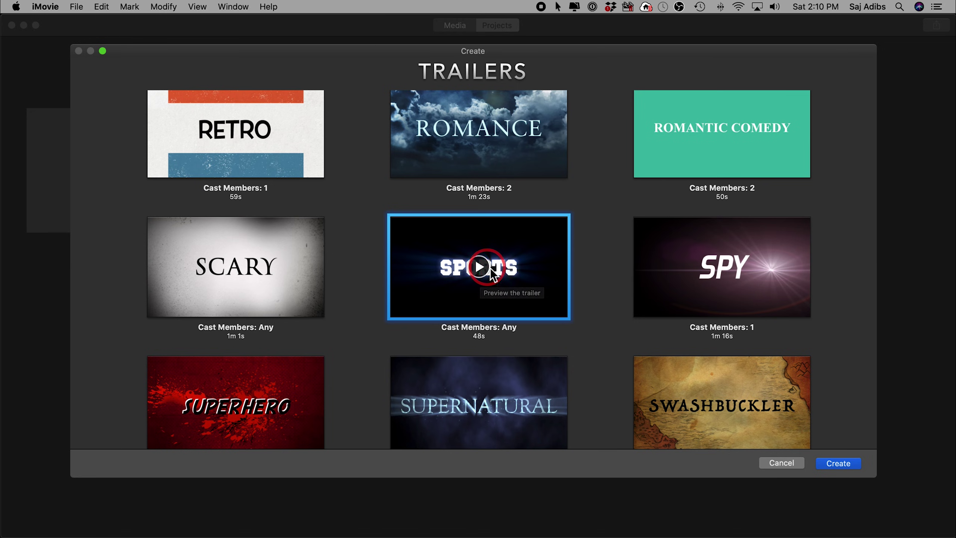
- Preview the Action trailer template
scroll(397, 268, up, 10)
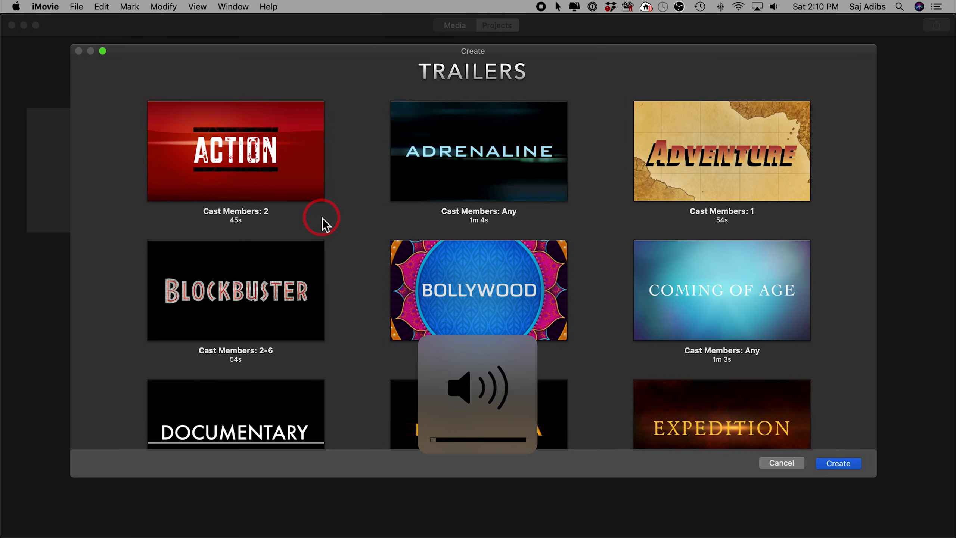
click(241, 152)
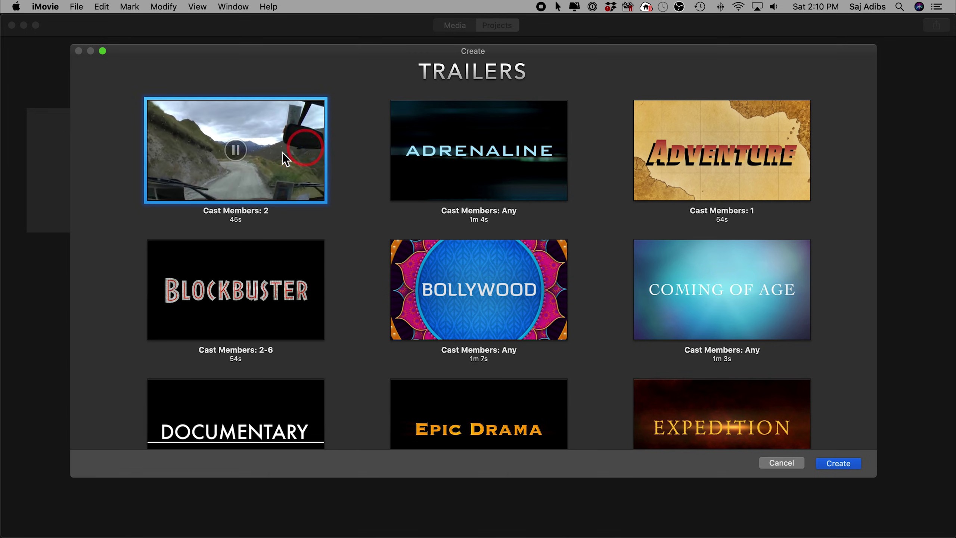
click(237, 151)
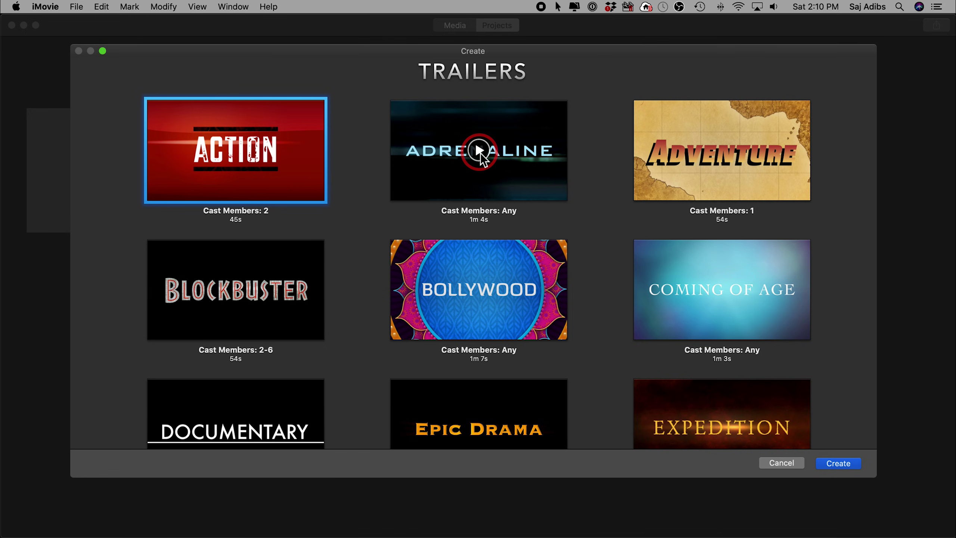
- Select the Sports template and create the trailer from it
scroll(494, 203, down, 3)
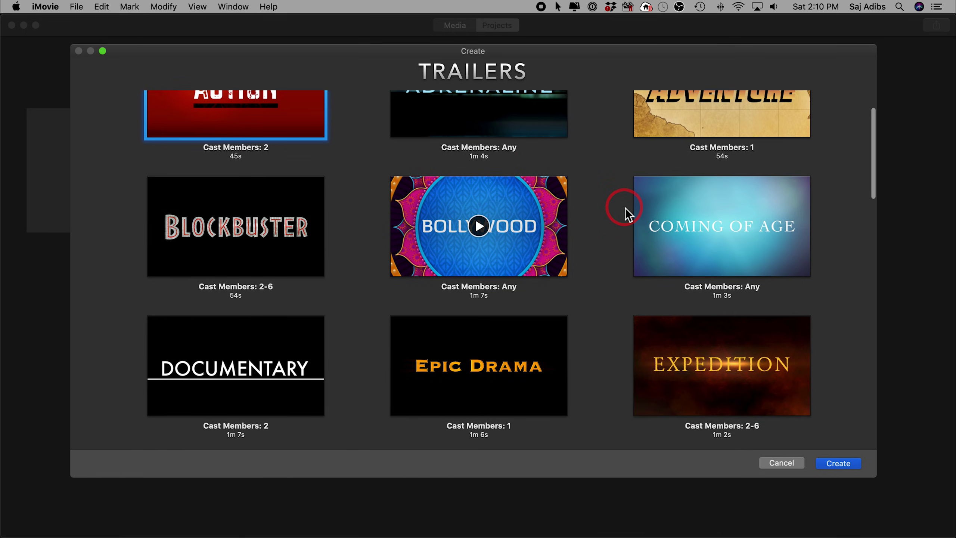
scroll(625, 208, down, 15)
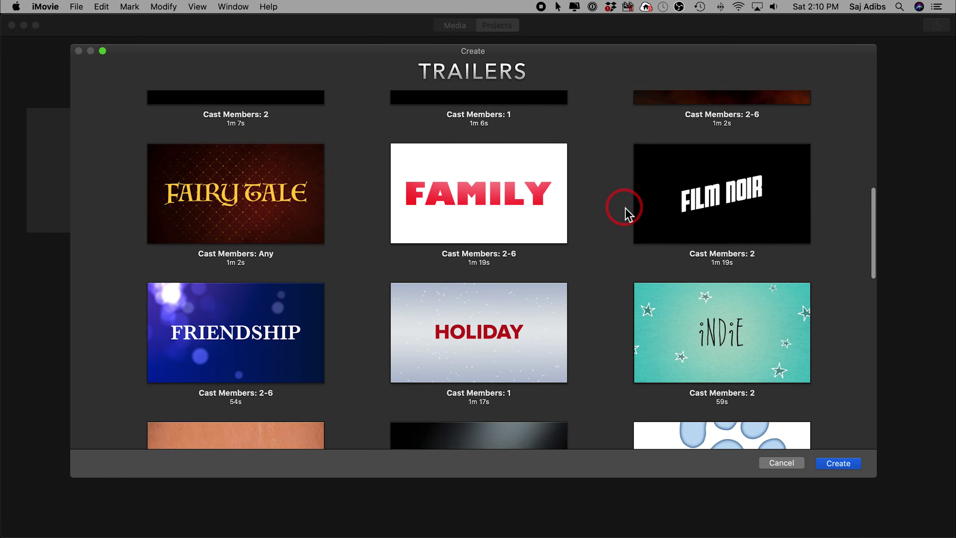
scroll(625, 209, down, 15)
click(509, 215)
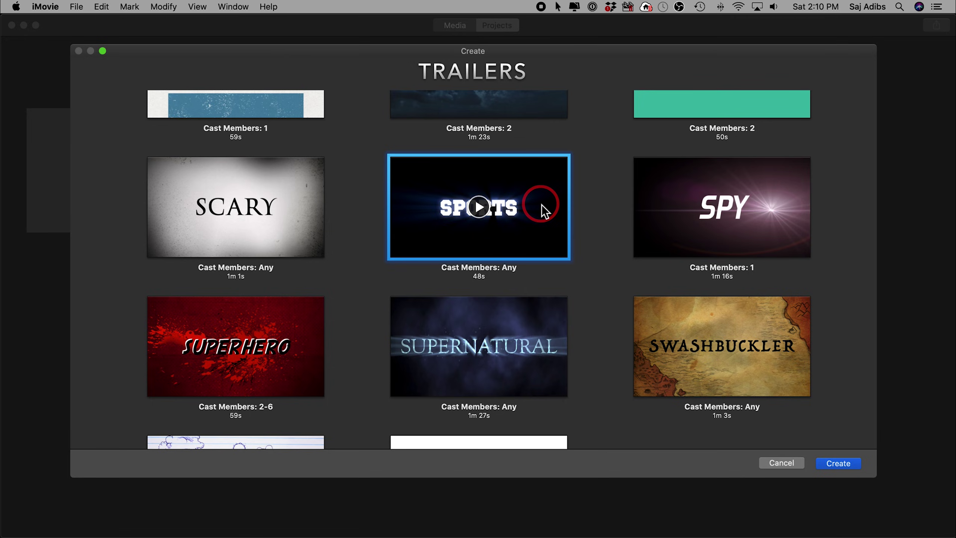
click(835, 462)
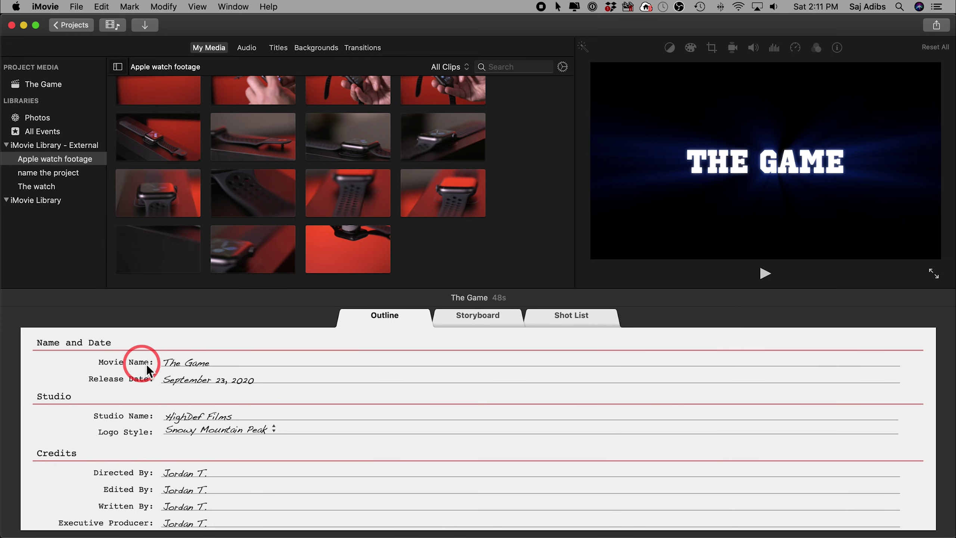
- Rename the movie to The Watch and change the release year to 2021
double_click(189, 365)
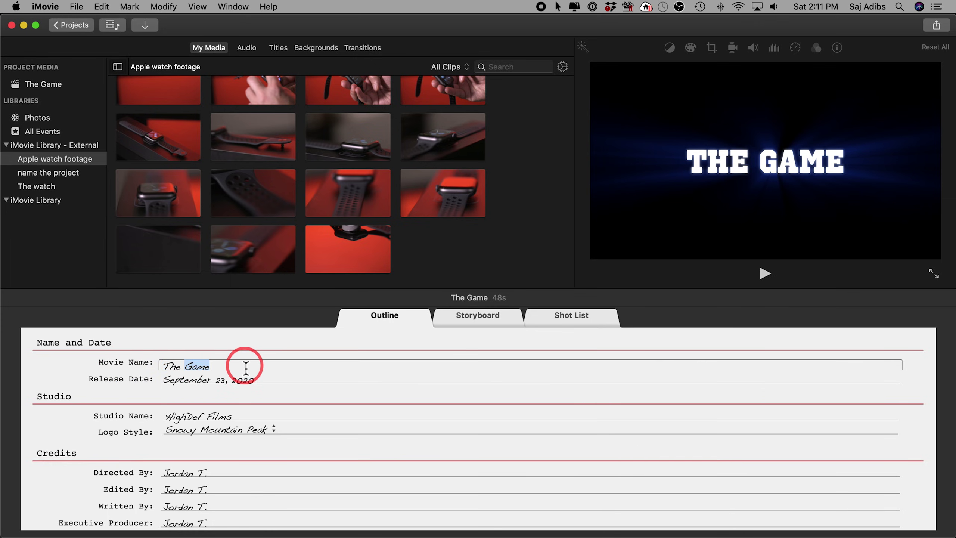
text(Watch)
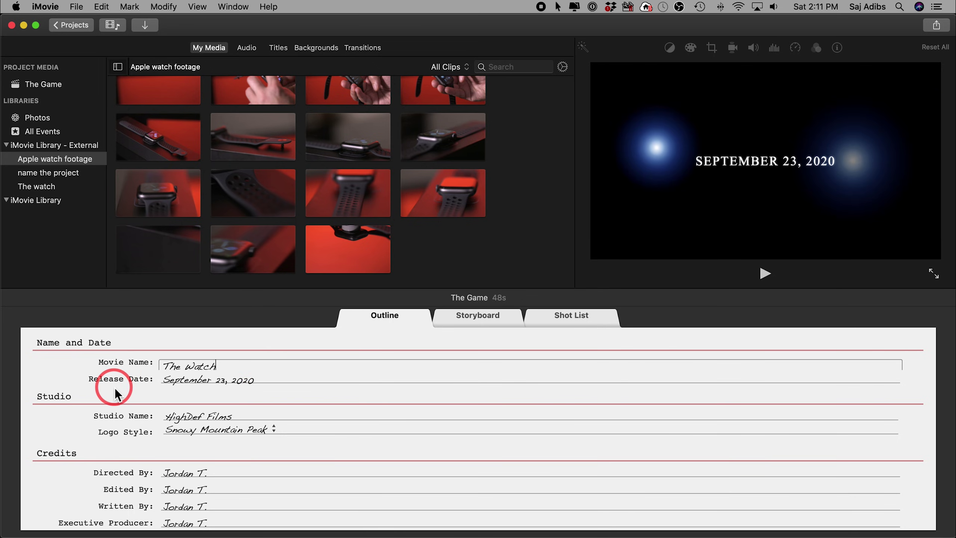
scroll(316, 397, down, 2)
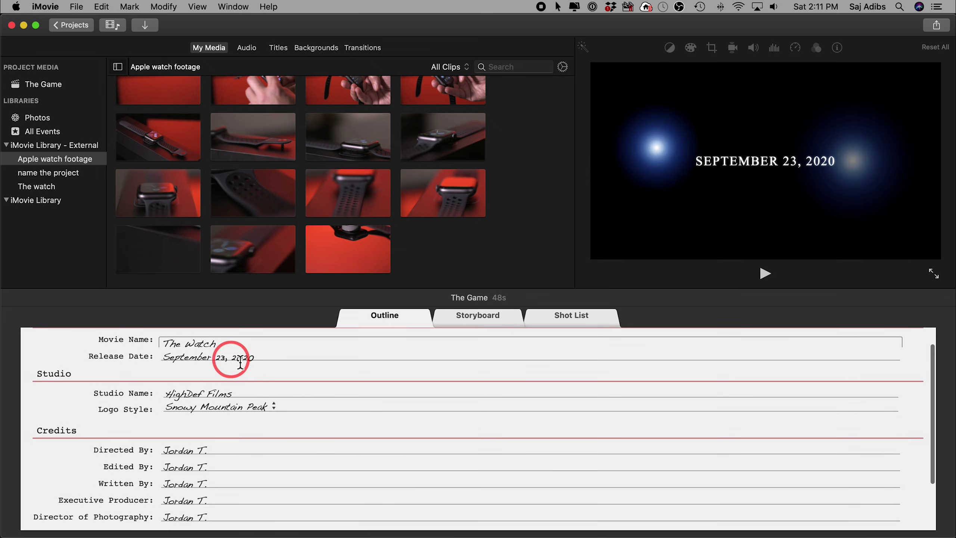
click(254, 361)
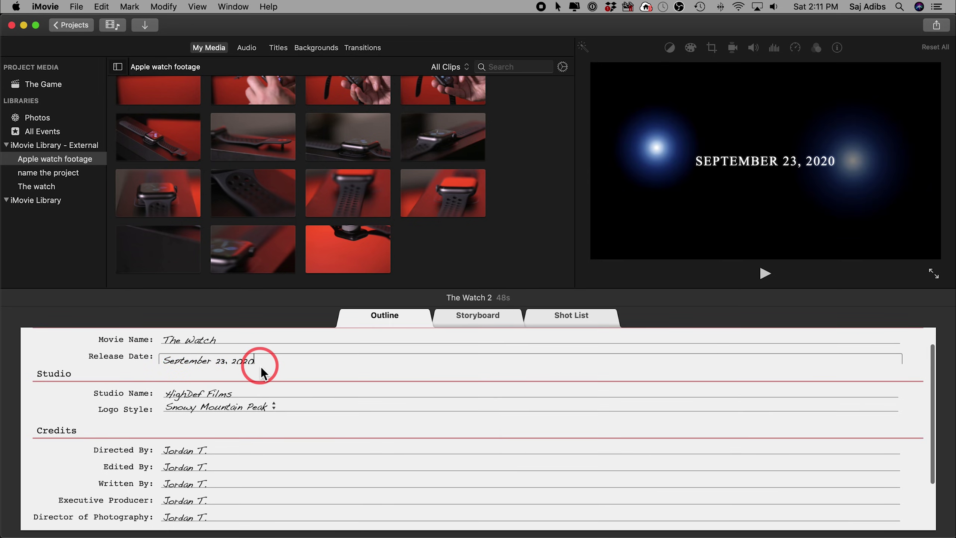
key(BackSpace)
text(1)
key(Return)
- Change the studio name from HighDef Films to Tech Films
scroll(240, 382, down, 2)
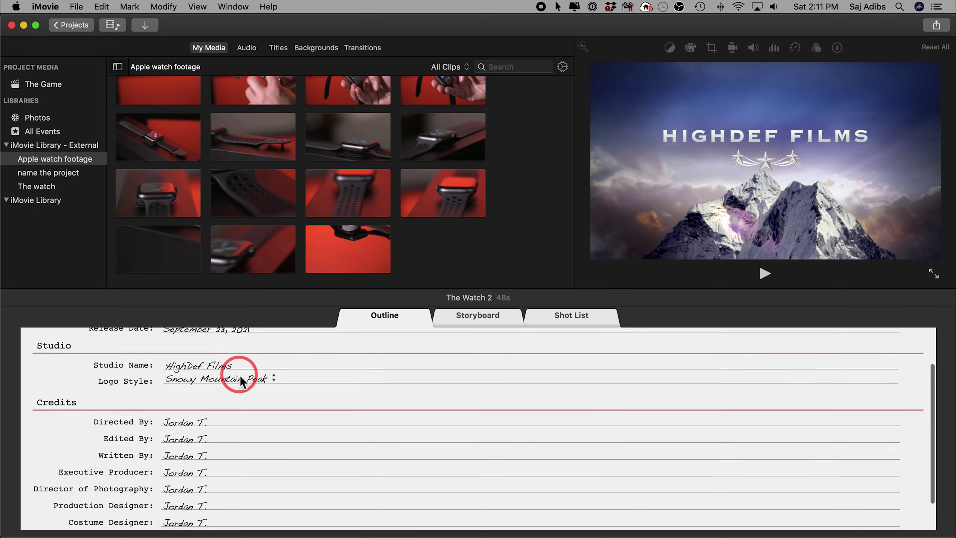
click(191, 363)
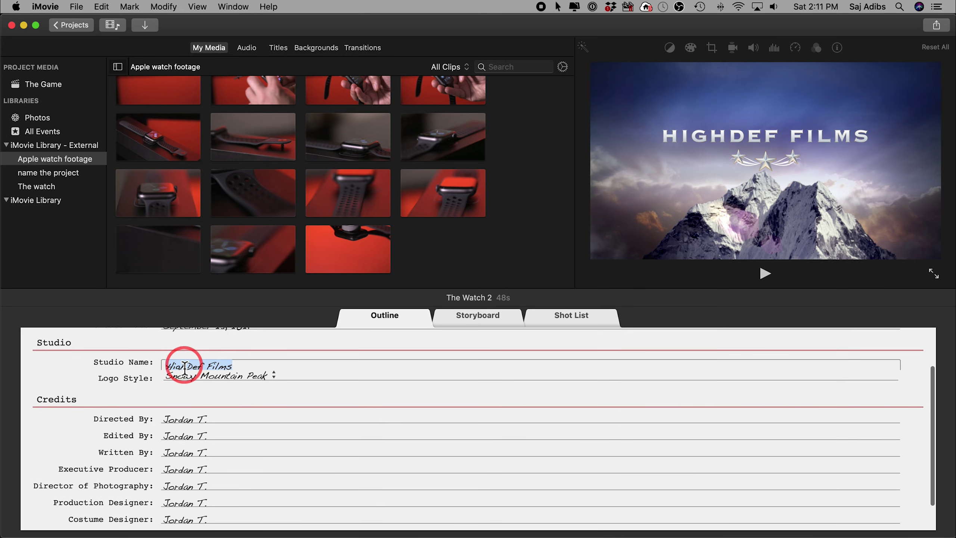
drag(204, 367, 140, 371)
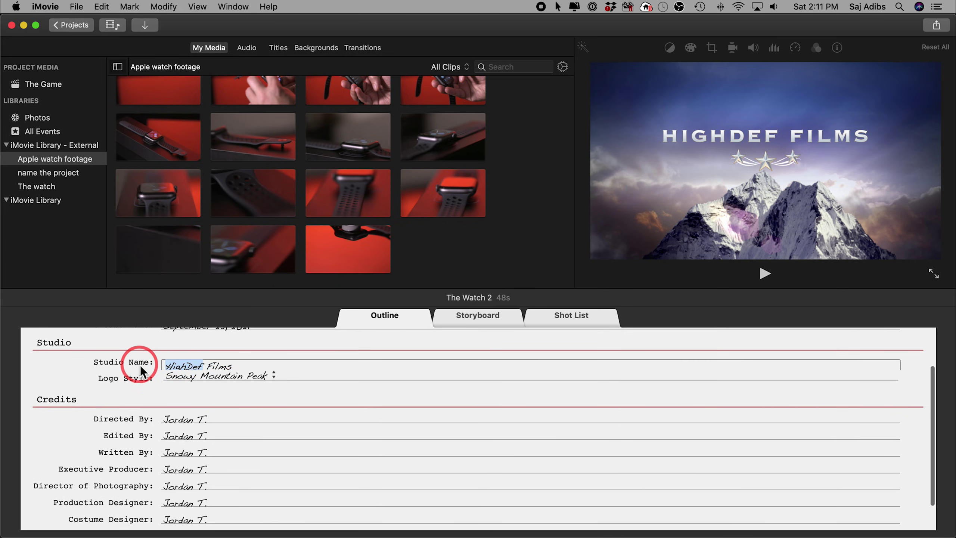
text(Tech)
- Set the logo style to Sun Rays Through Clouds and review the outline
click(219, 355)
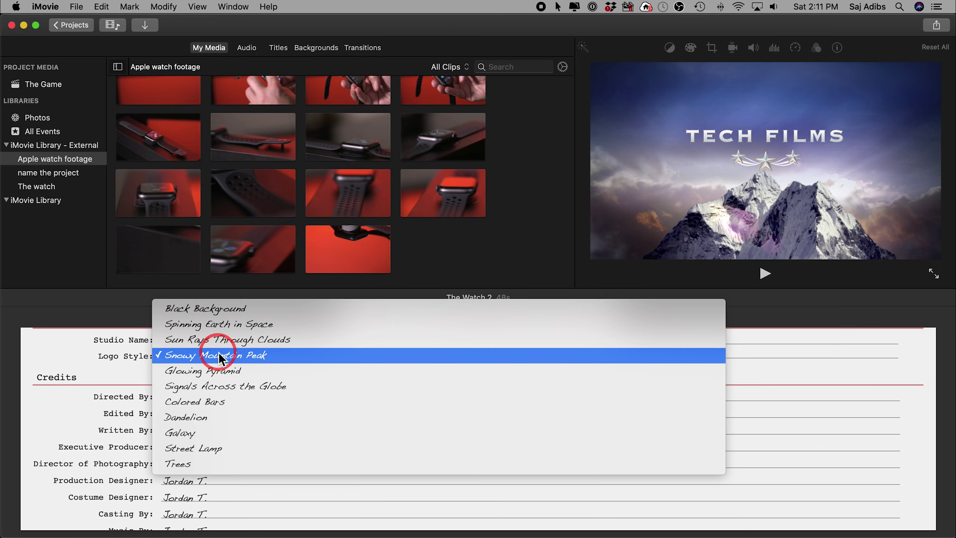
click(220, 340)
click(225, 358)
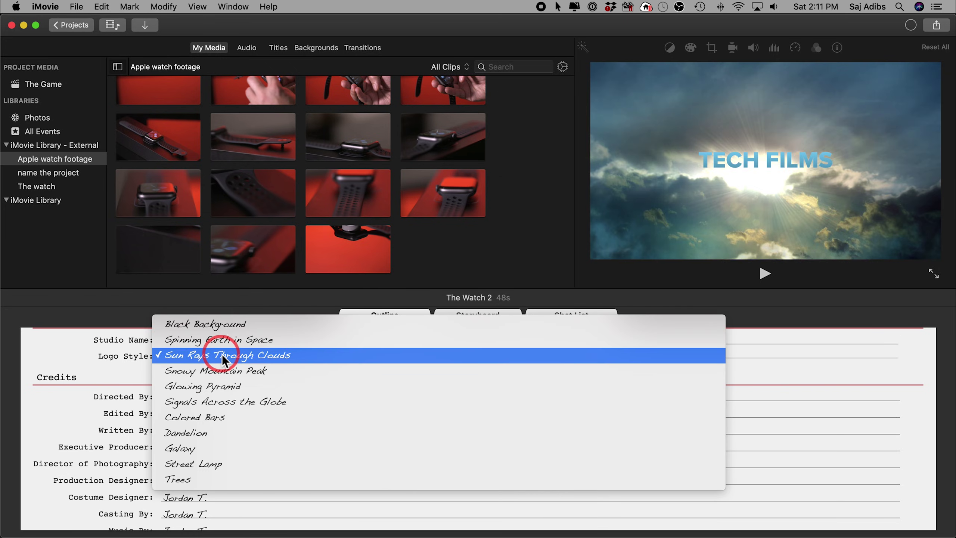
key(Escape)
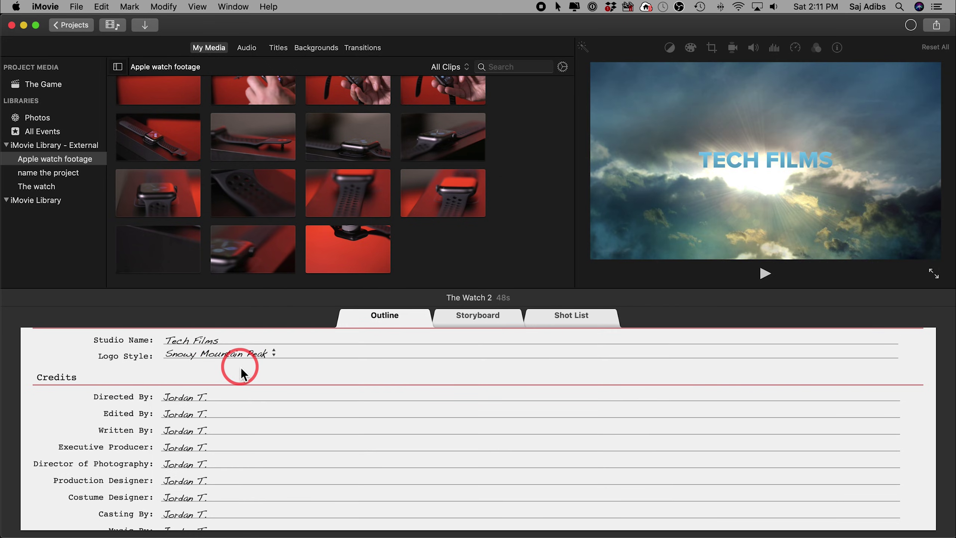
click(225, 355)
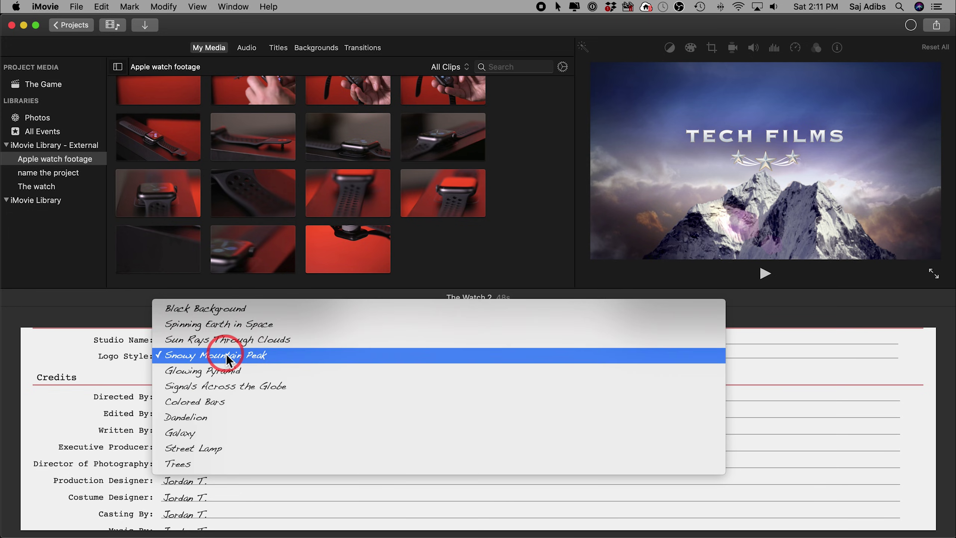
click(203, 335)
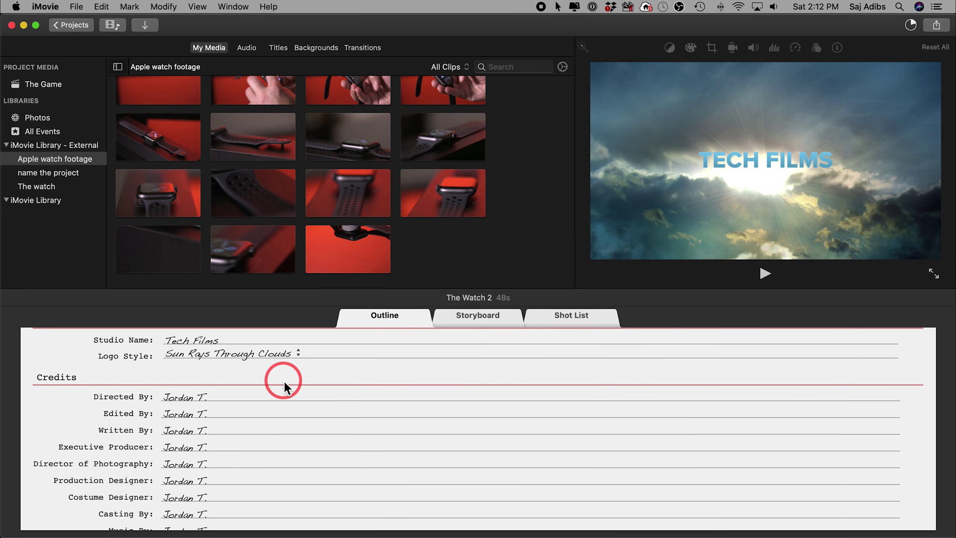
scroll(283, 382, down, 2)
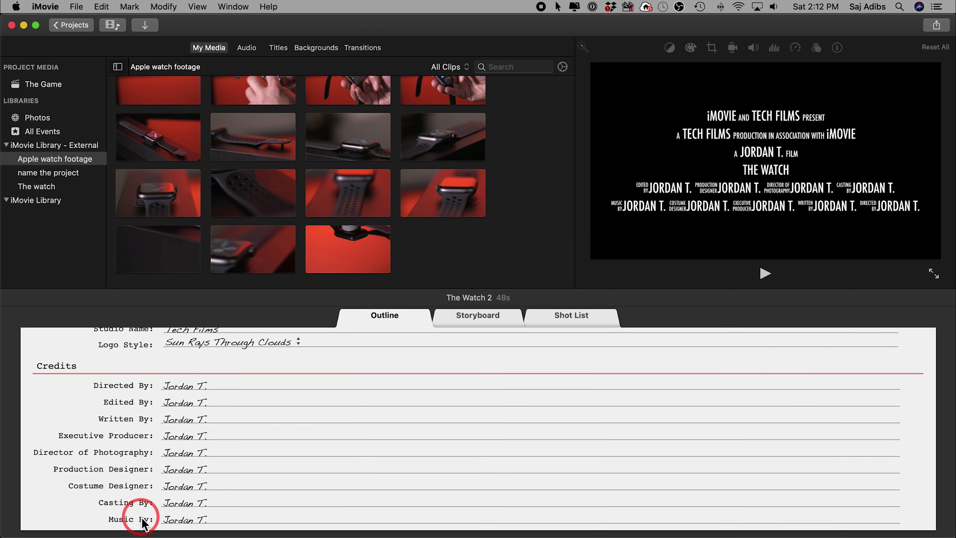
scroll(248, 421, up, 5)
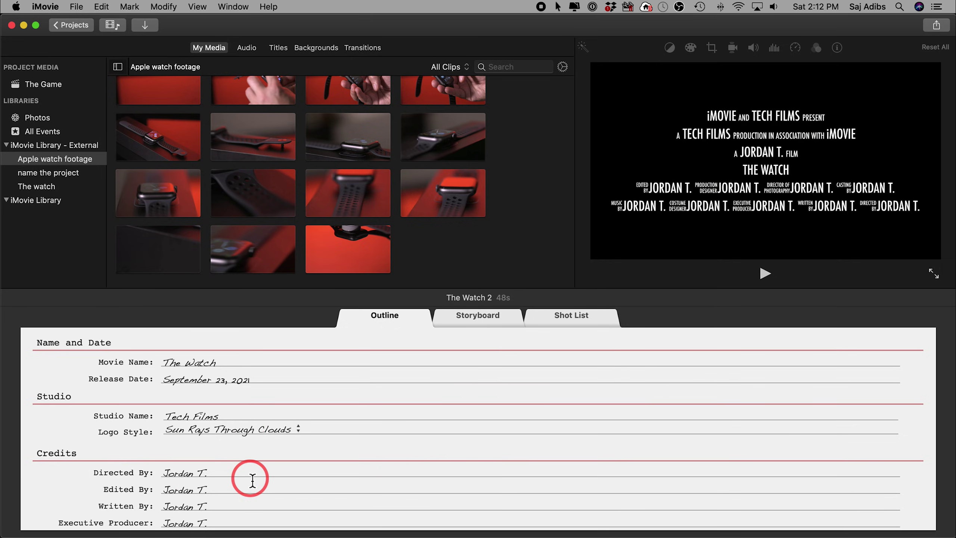
click(467, 323)
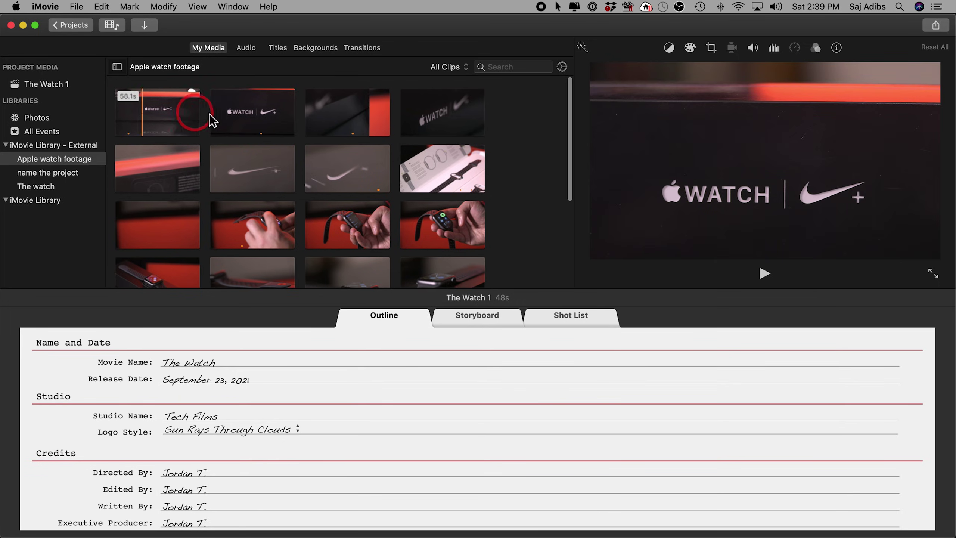
- Preview several Apple watch footage clips in the media browser
click(227, 118)
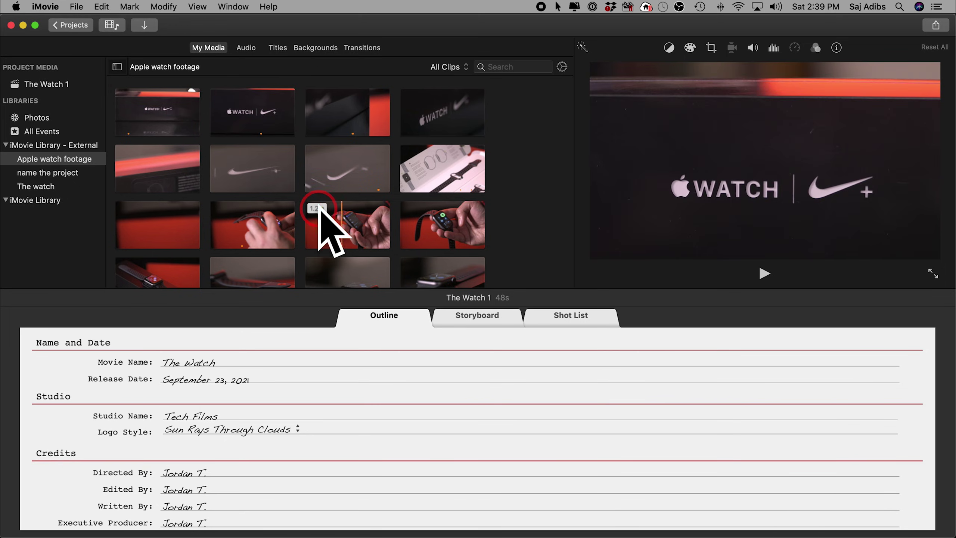
click(322, 214)
click(90, 115)
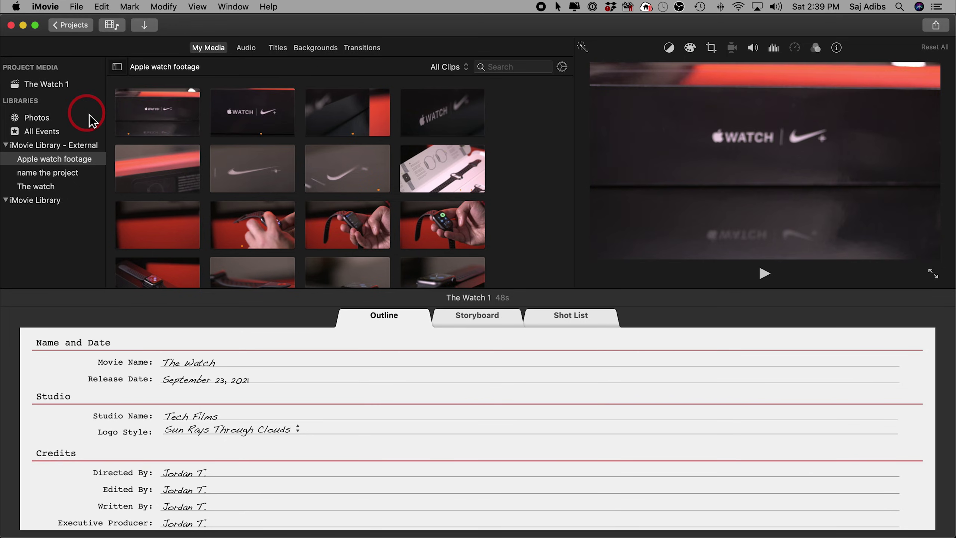
click(165, 102)
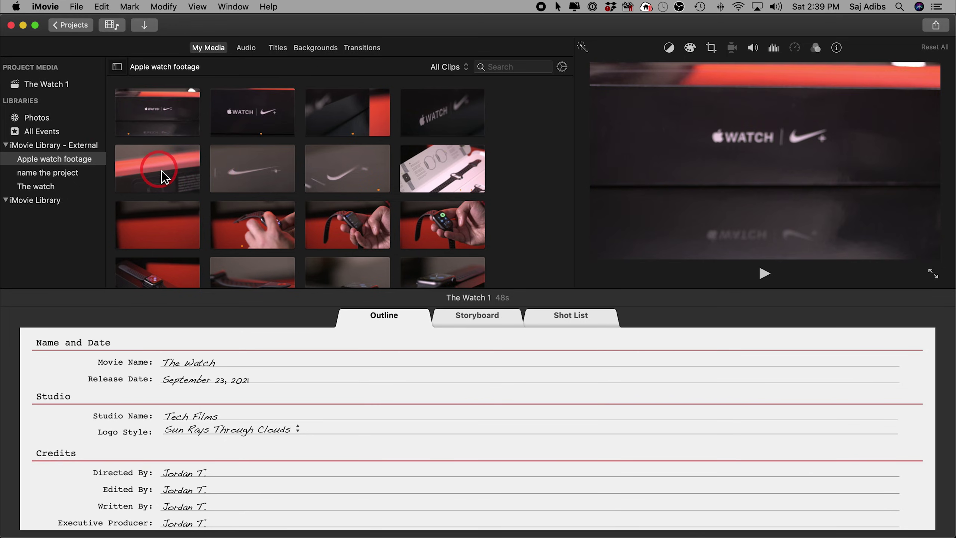
- Switch the media browser to show all clips in the iMovie Library
click(18, 110)
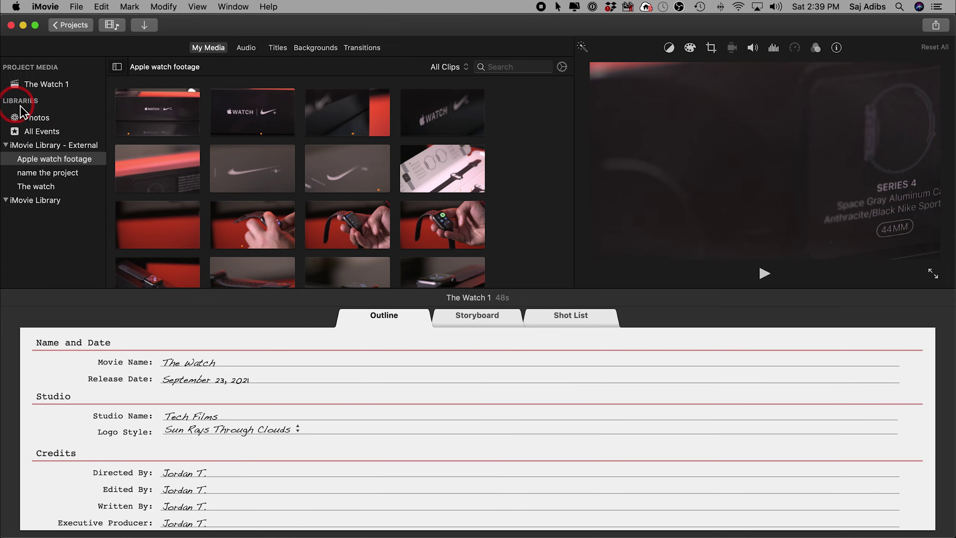
click(37, 119)
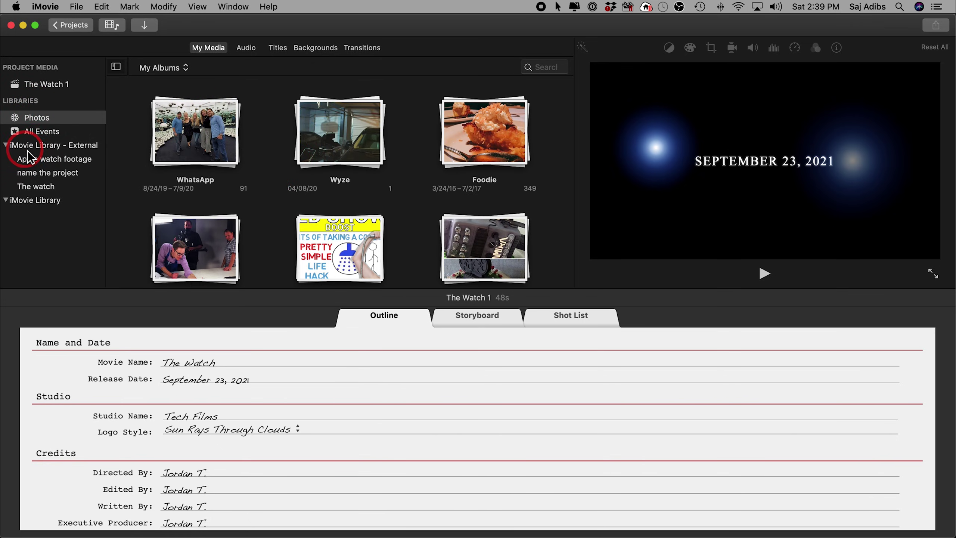
click(34, 200)
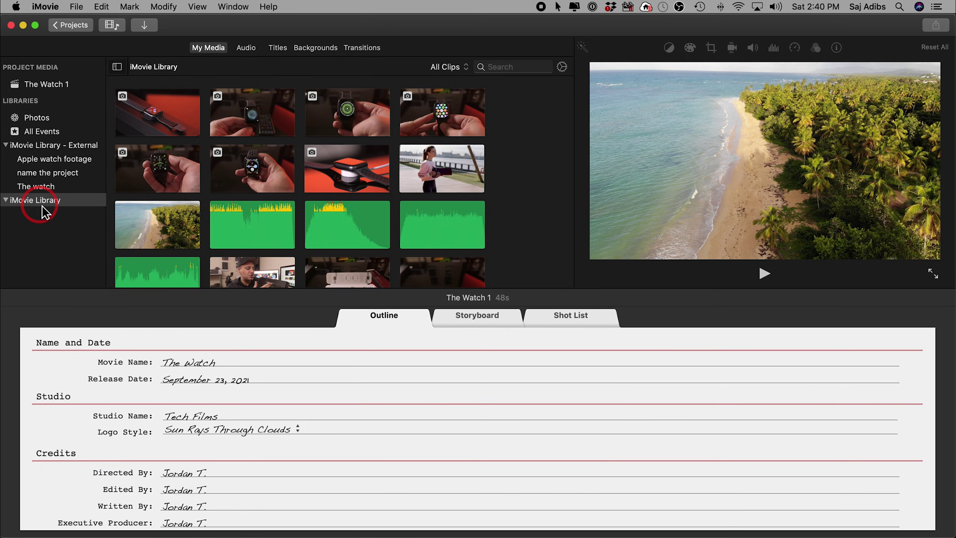
- Select AA0001–AA0007 in the Import window, close it without importing, and reshow Apple watch footage
click(147, 29)
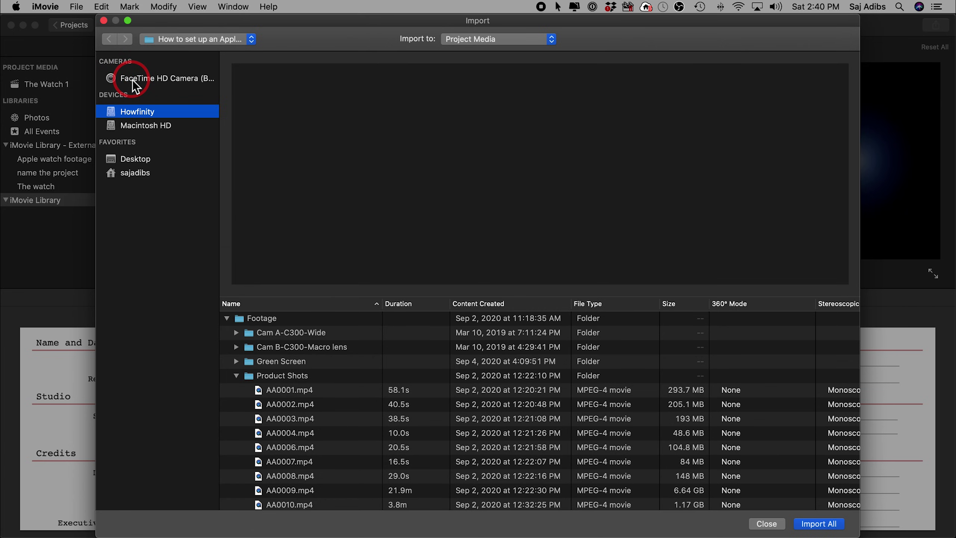
scroll(363, 394, down, 2)
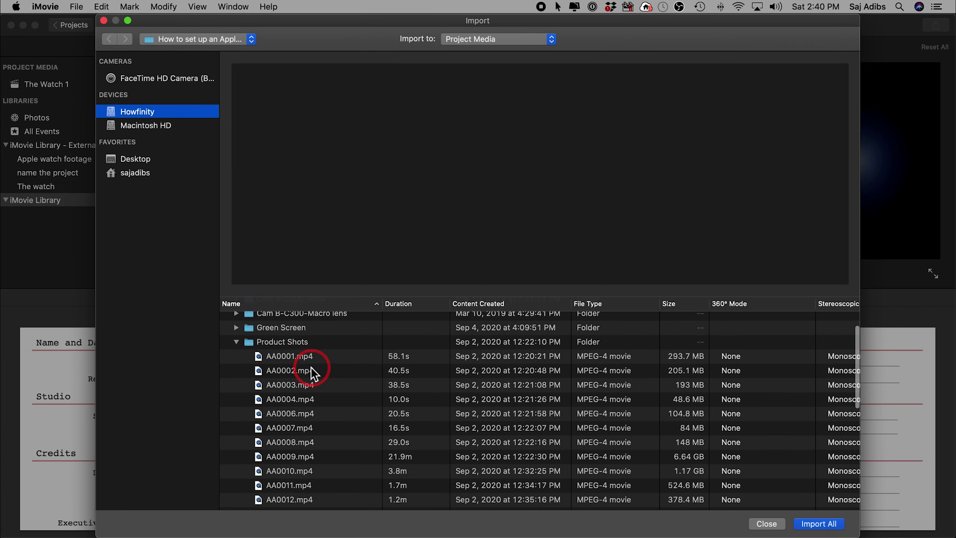
click(289, 358)
scroll(286, 355, down, 1)
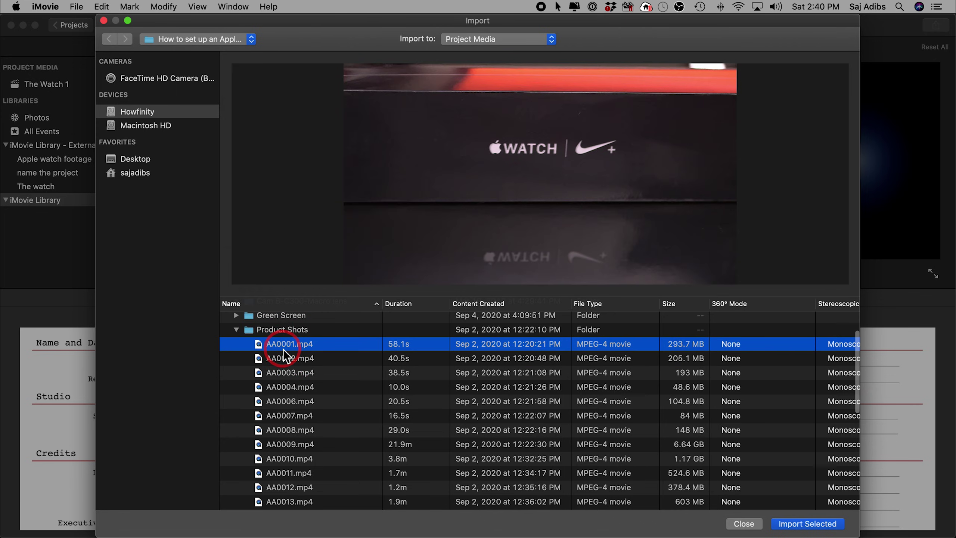
shift+click(286, 416)
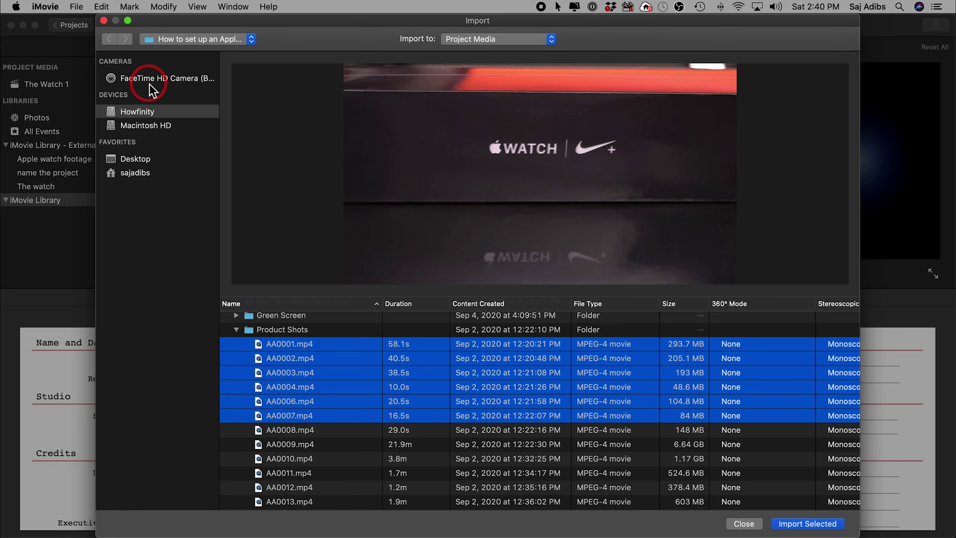
click(744, 524)
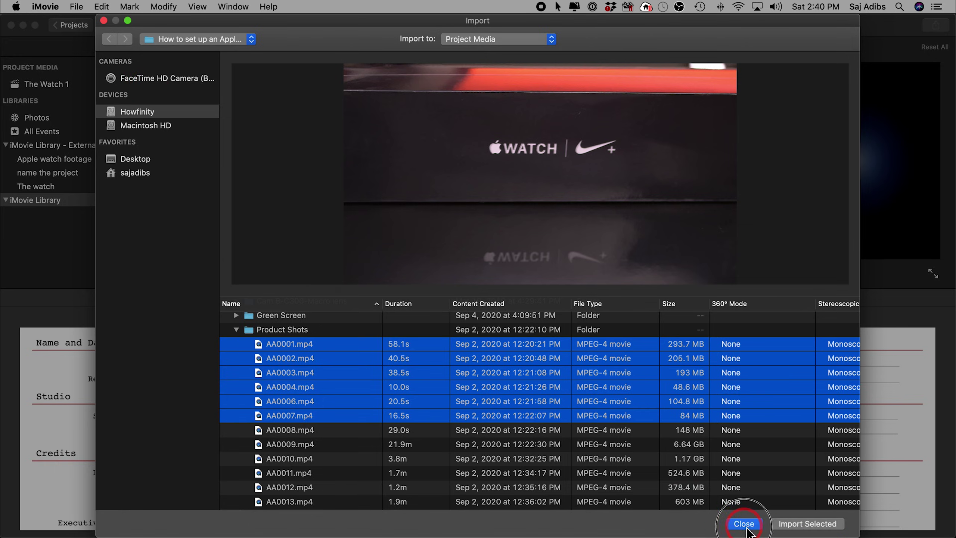
click(53, 160)
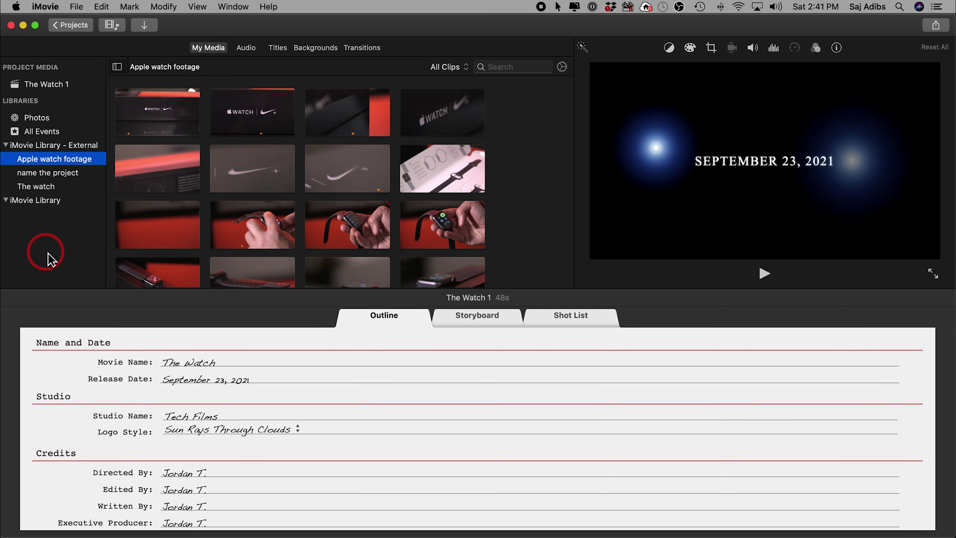
- Browse the Action, Group, Closeup and Medium groups in the Shot List, then return to Storyboard
click(478, 322)
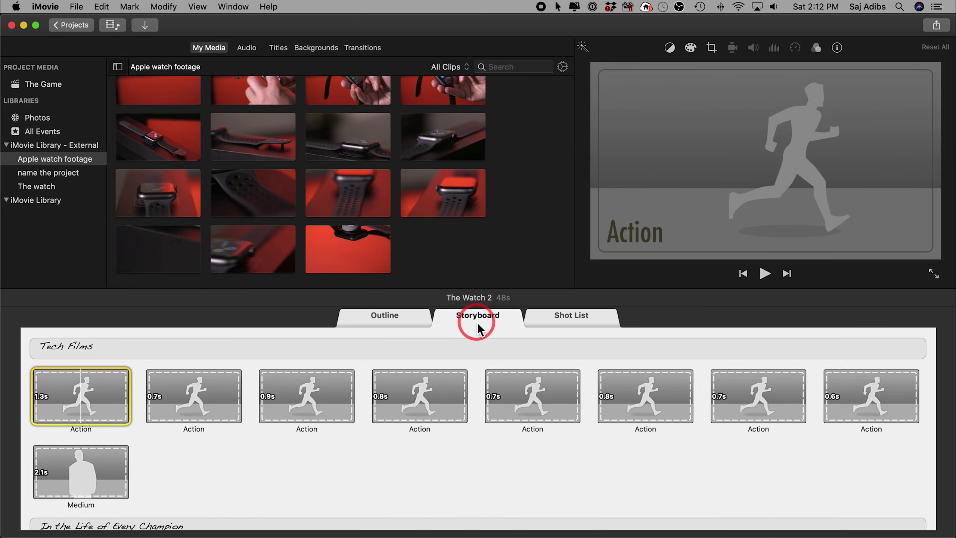
click(560, 324)
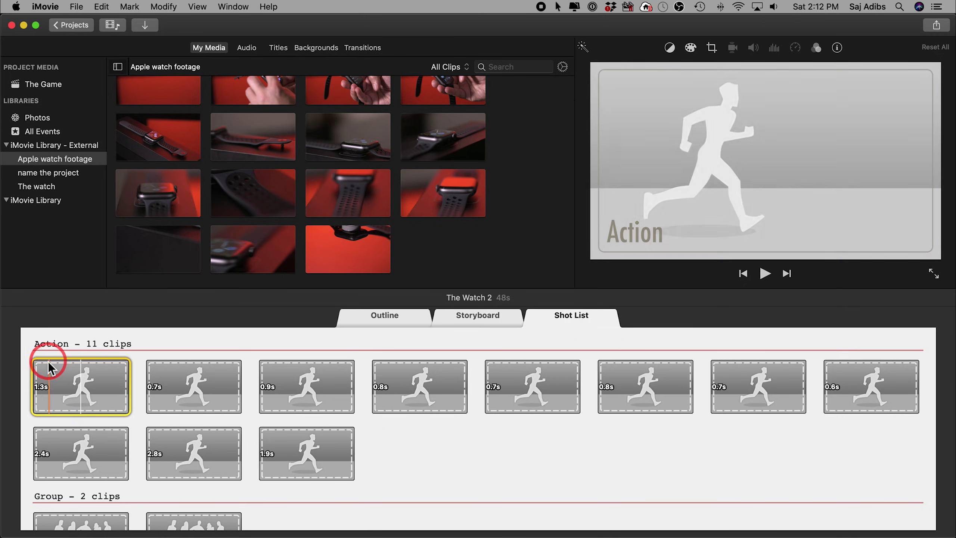
scroll(132, 380, down, 5)
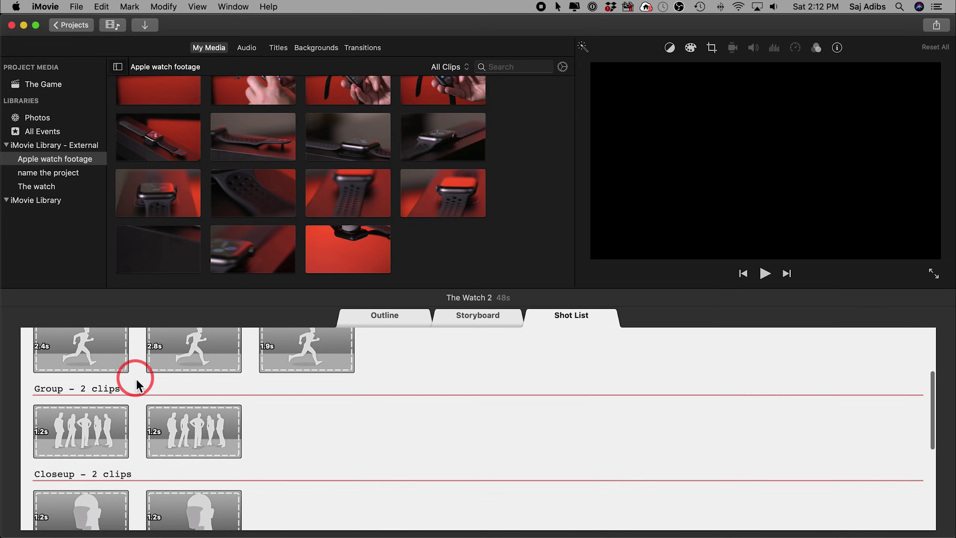
scroll(110, 392, down, 3)
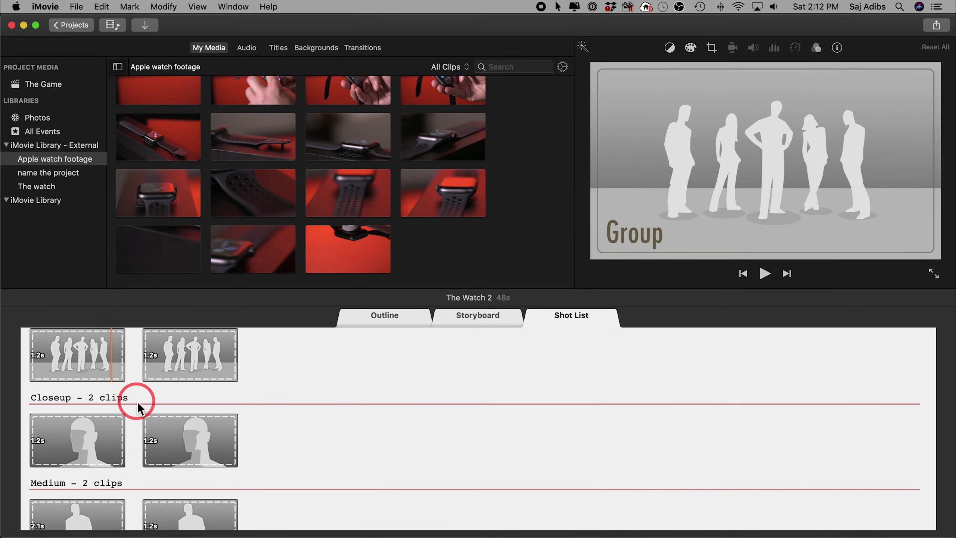
scroll(133, 403, up, 8)
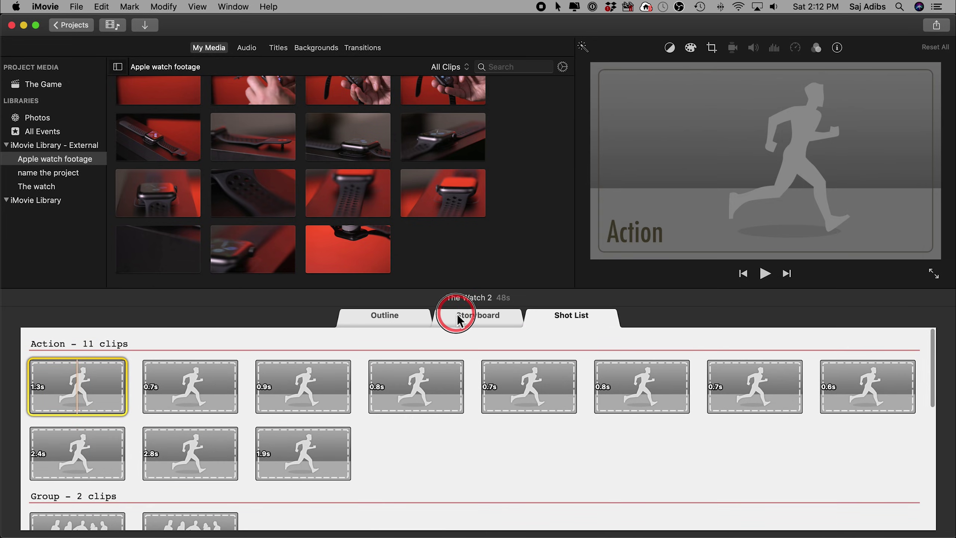
click(456, 316)
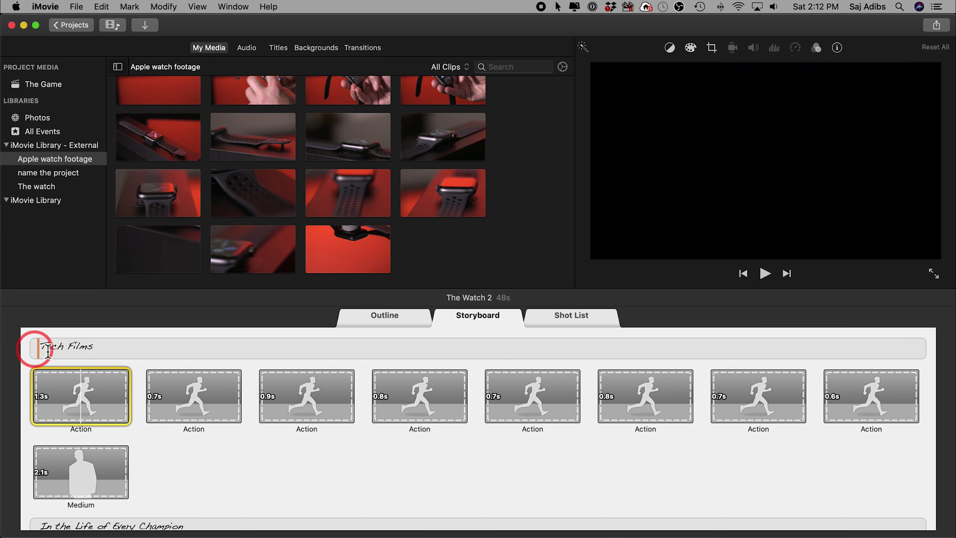
- Check the Tech Films title and play a short preview of the trailer
scroll(171, 396, down, 10)
scroll(173, 395, up, 10)
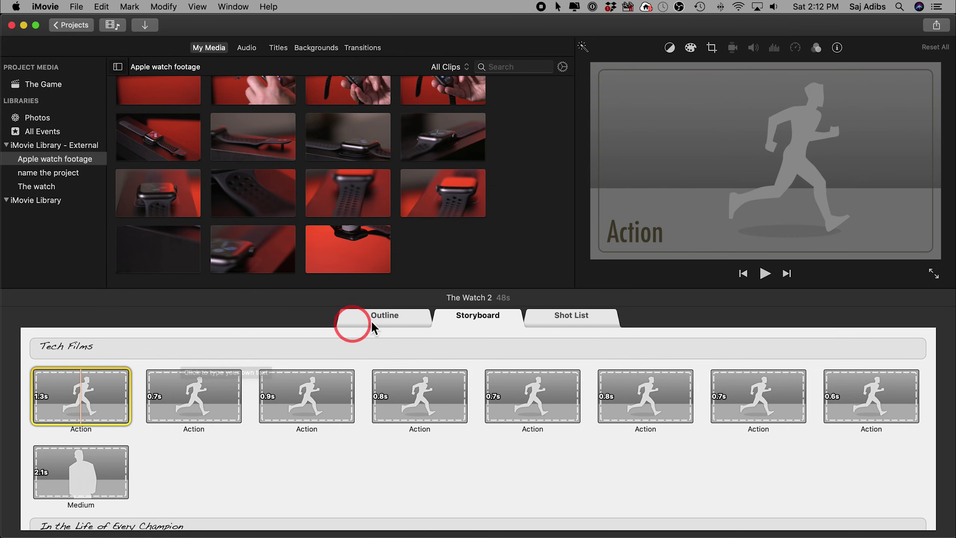
click(134, 349)
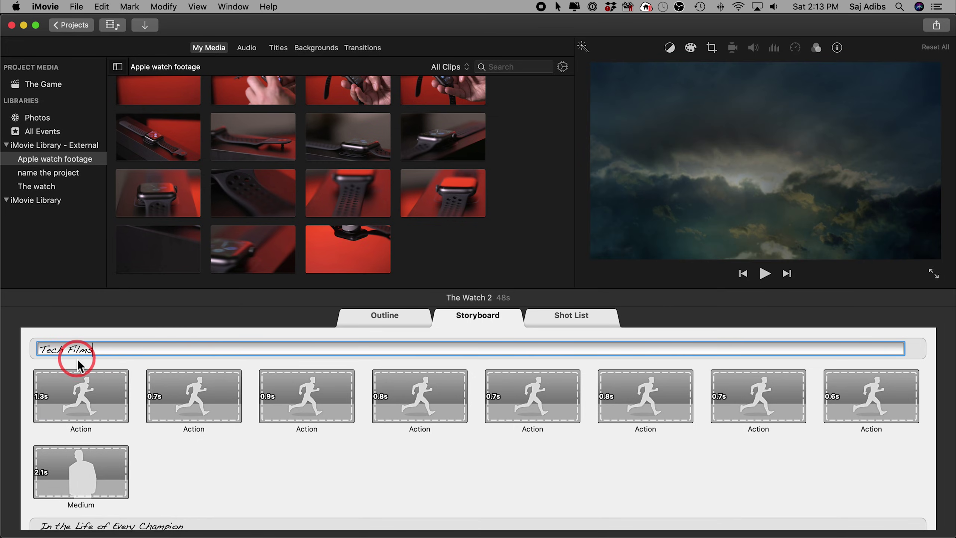
click(23, 378)
click(765, 274)
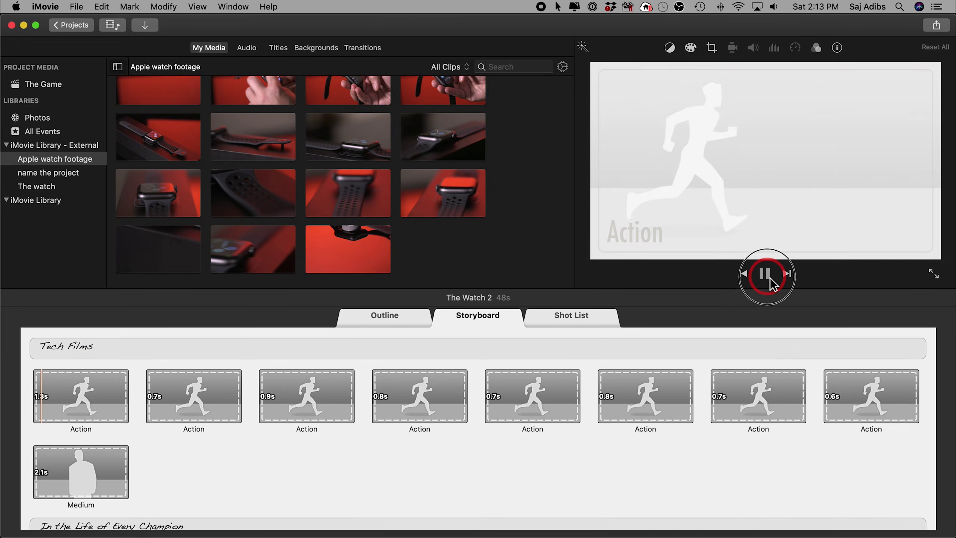
click(765, 273)
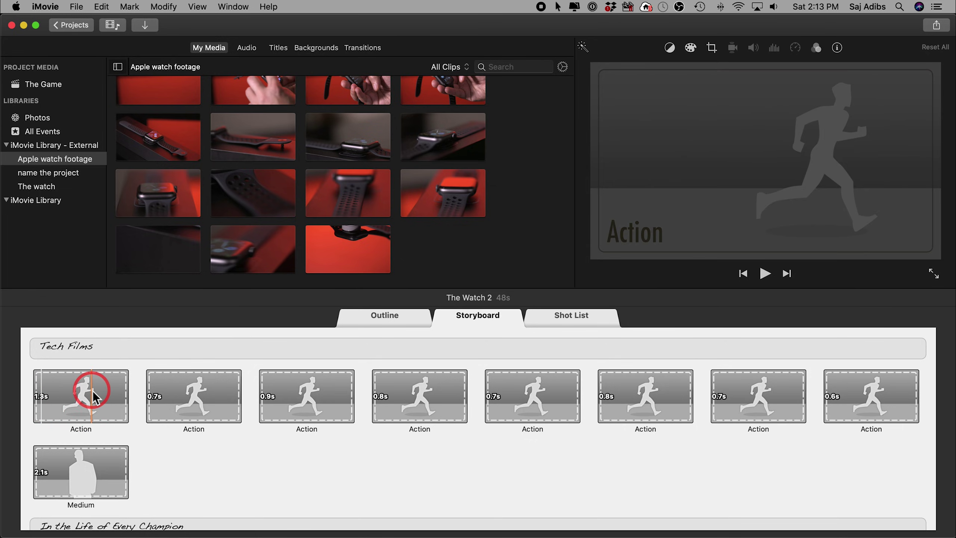
- Select the first Action placeholder and list the Apple watch footage clips
click(81, 393)
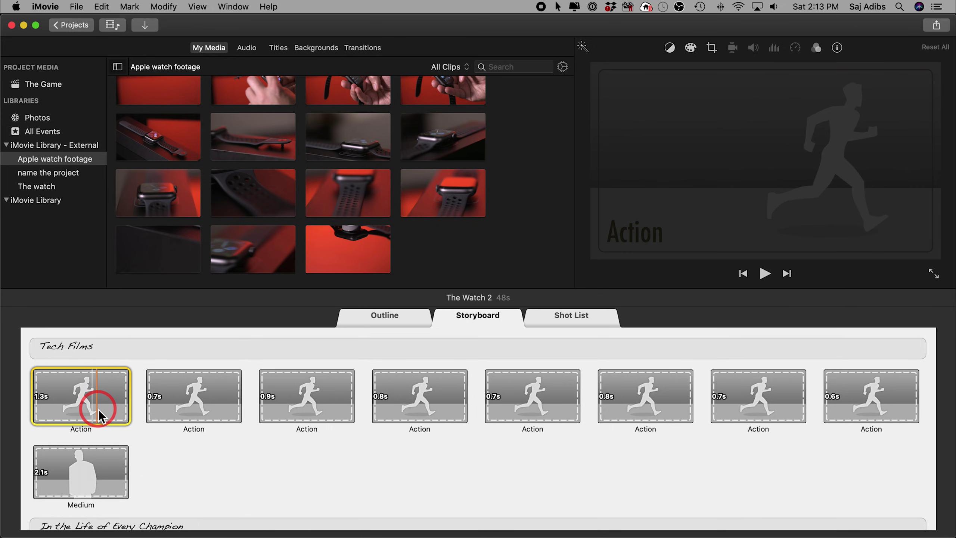
scroll(412, 216, up, 5)
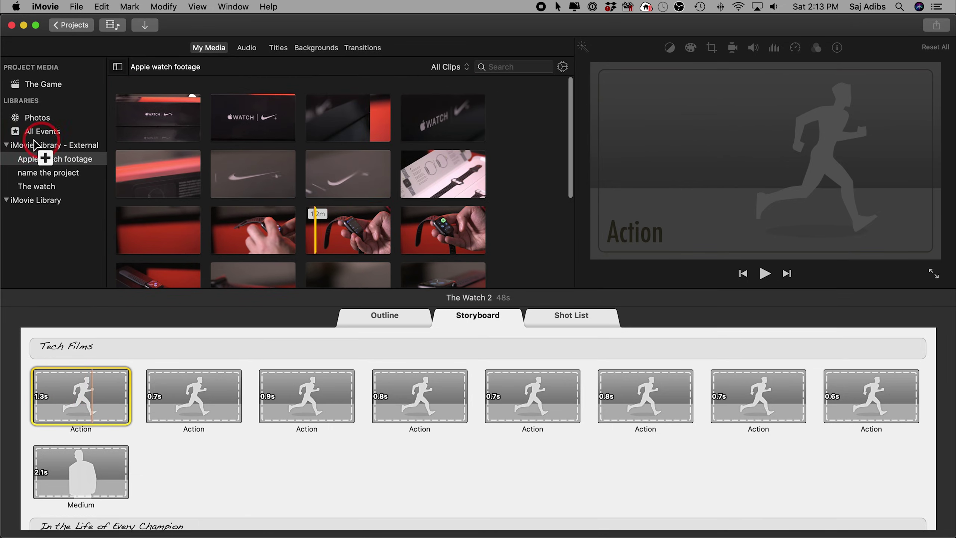
click(58, 159)
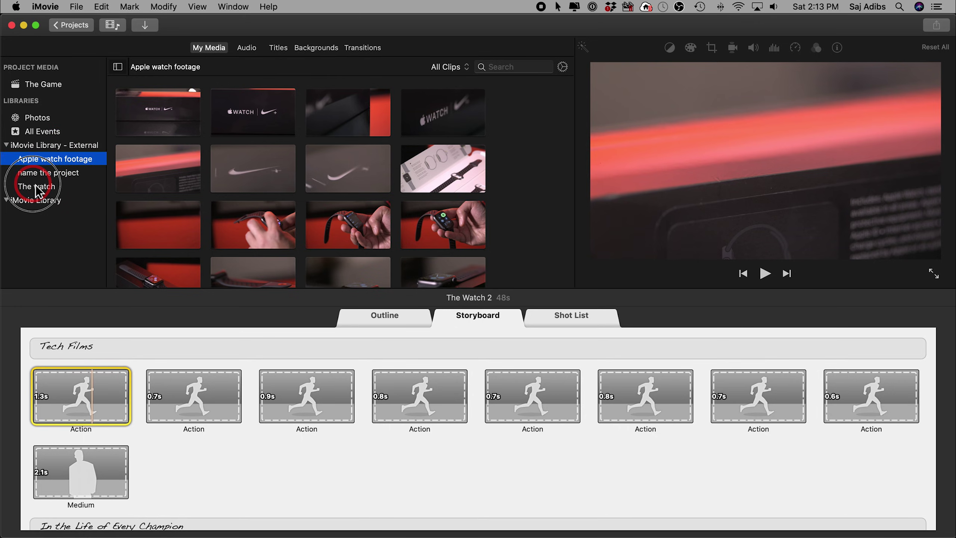
- Fill the first Action placeholder with the Watch/Nike clip
click(37, 187)
click(41, 173)
click(27, 161)
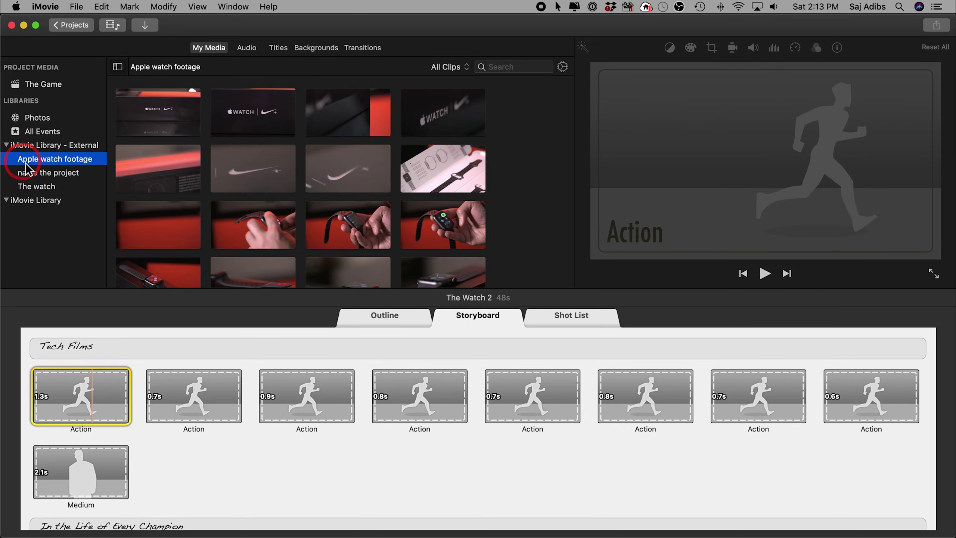
click(142, 116)
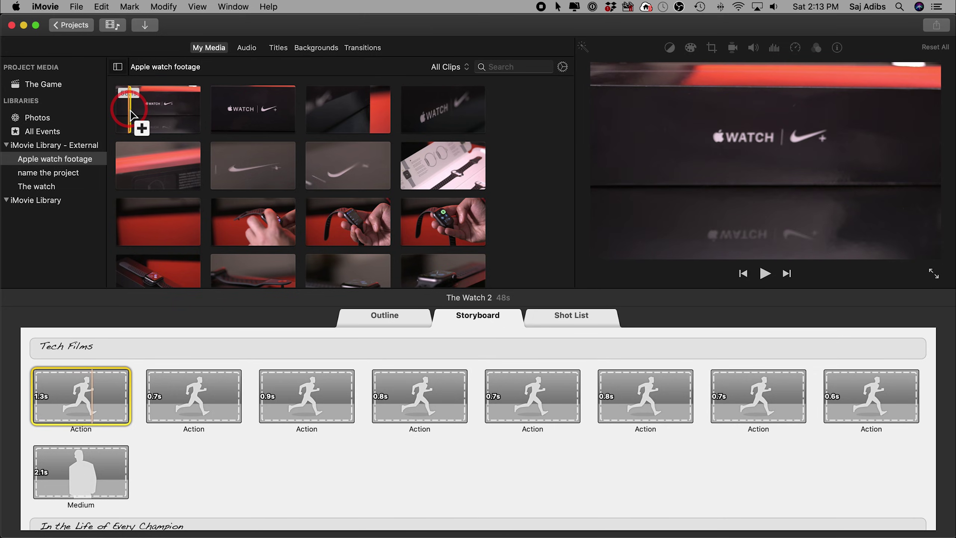
click(130, 113)
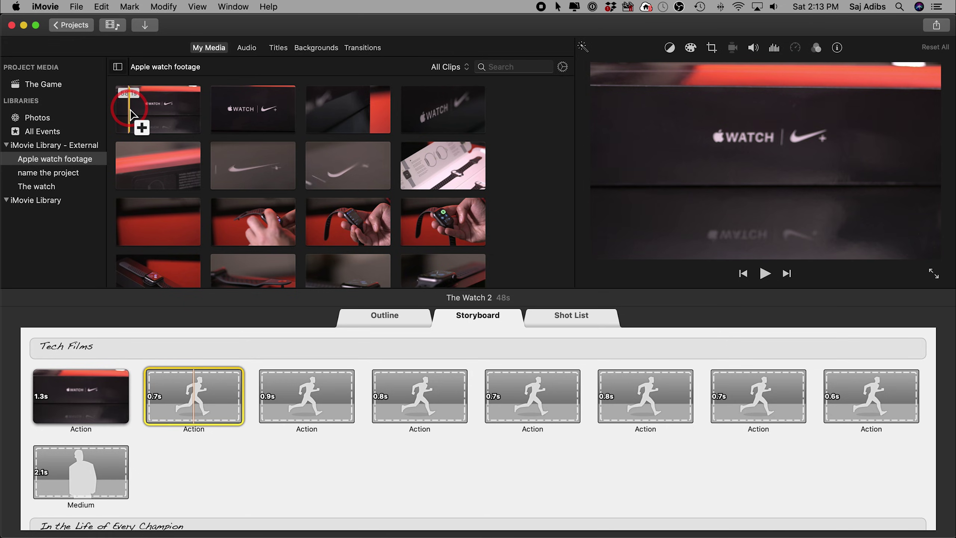
click(93, 355)
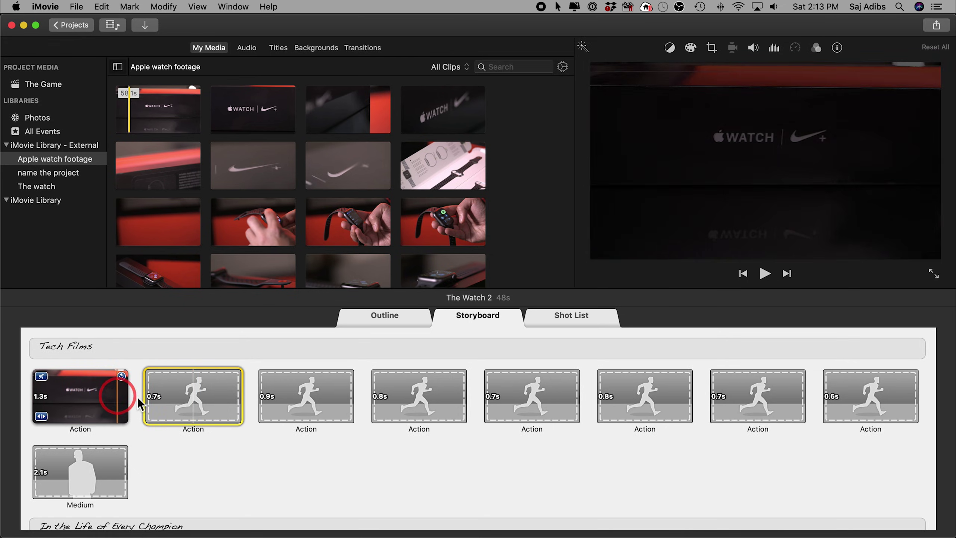
- Fill Action placeholders two through eight and the Medium slot with watch footage clips
click(205, 400)
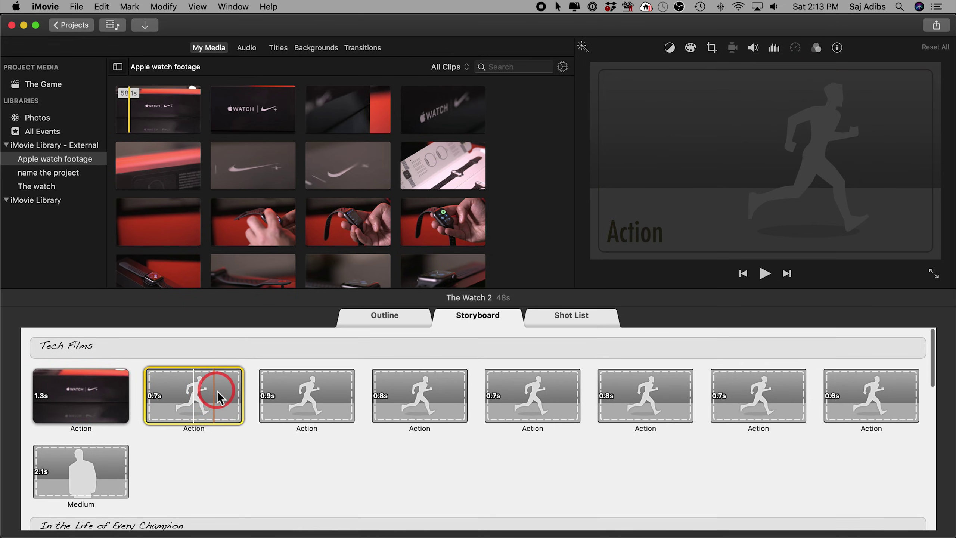
scroll(230, 150, up, 1)
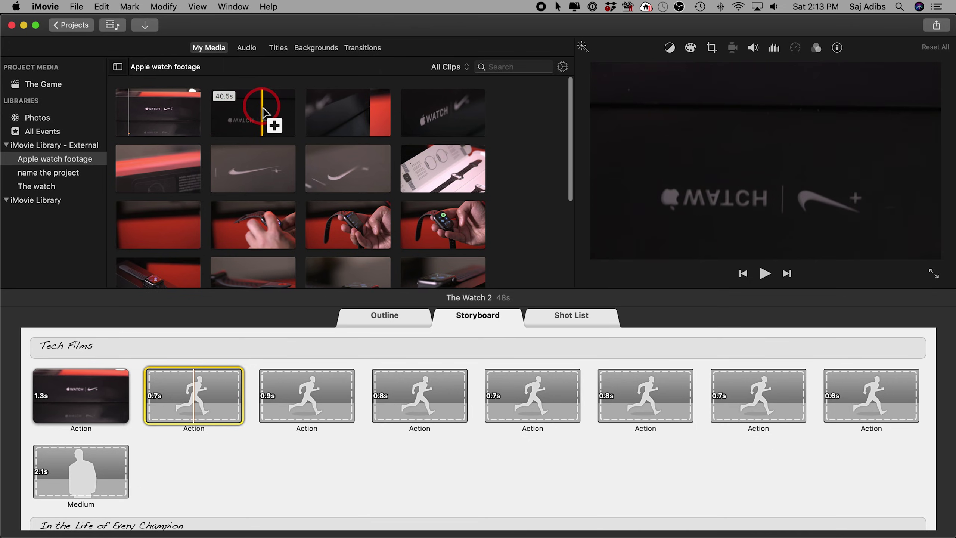
drag(264, 113, 263, 113)
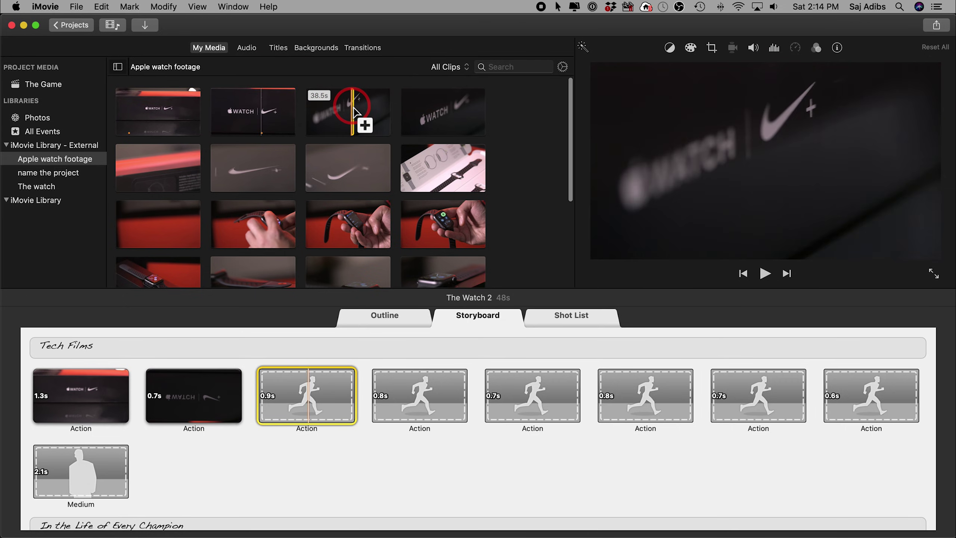
click(354, 111)
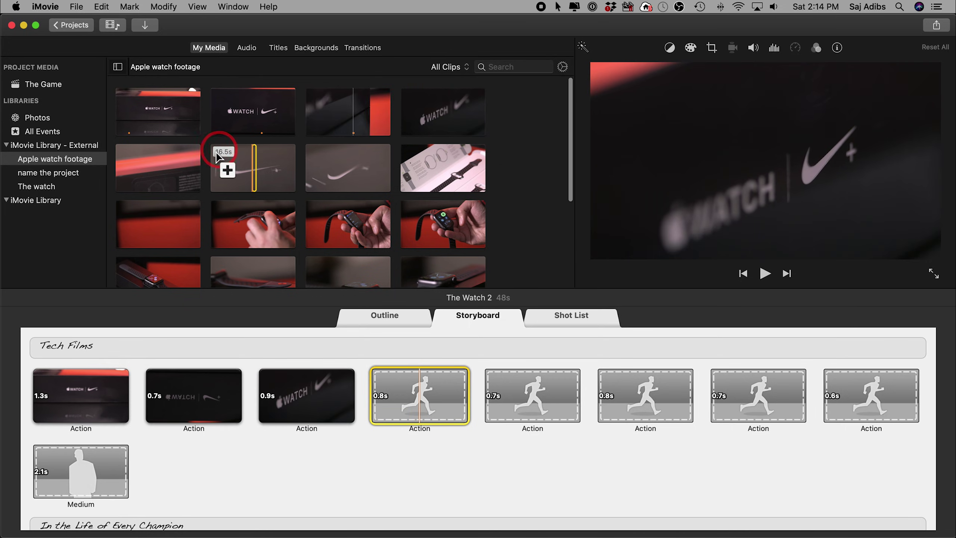
click(259, 177)
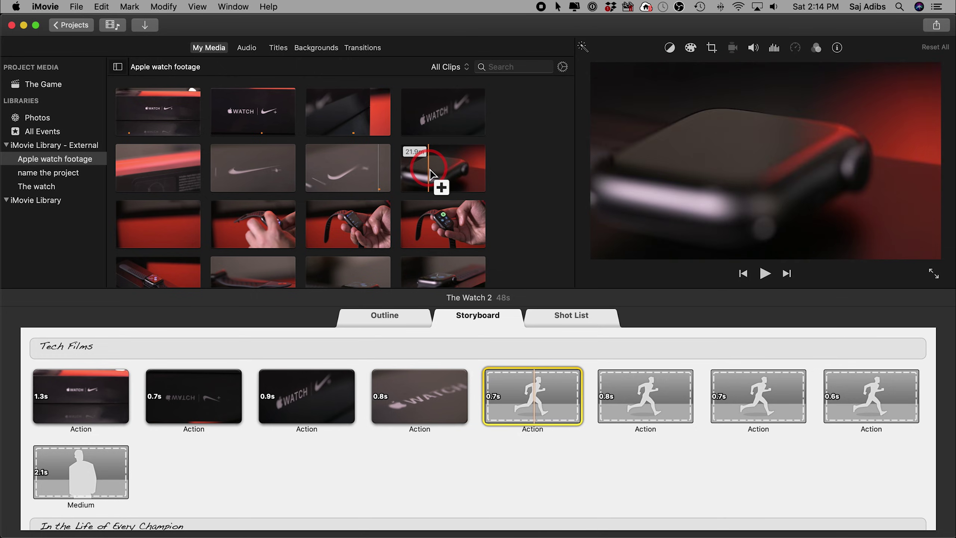
drag(432, 174, 612, 371)
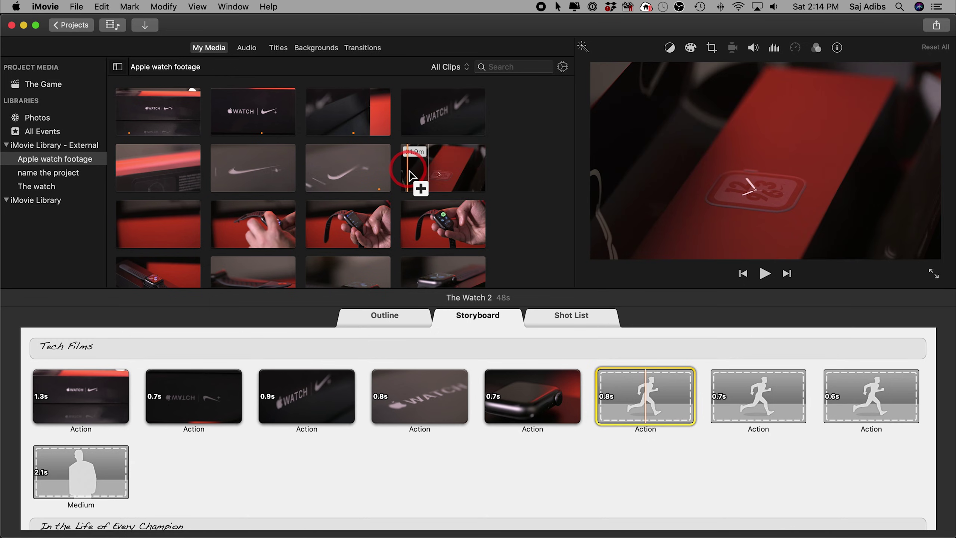
click(411, 175)
click(457, 174)
click(214, 207)
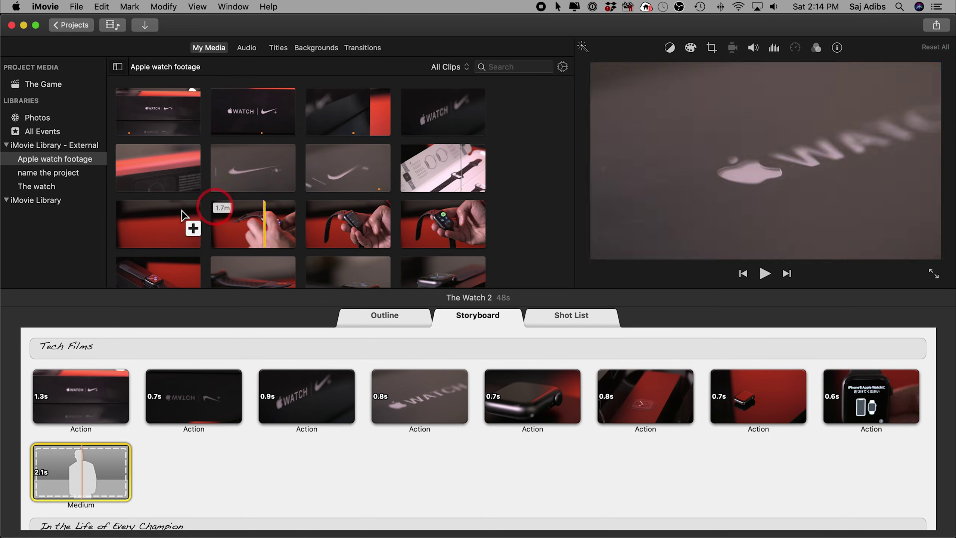
click(481, 187)
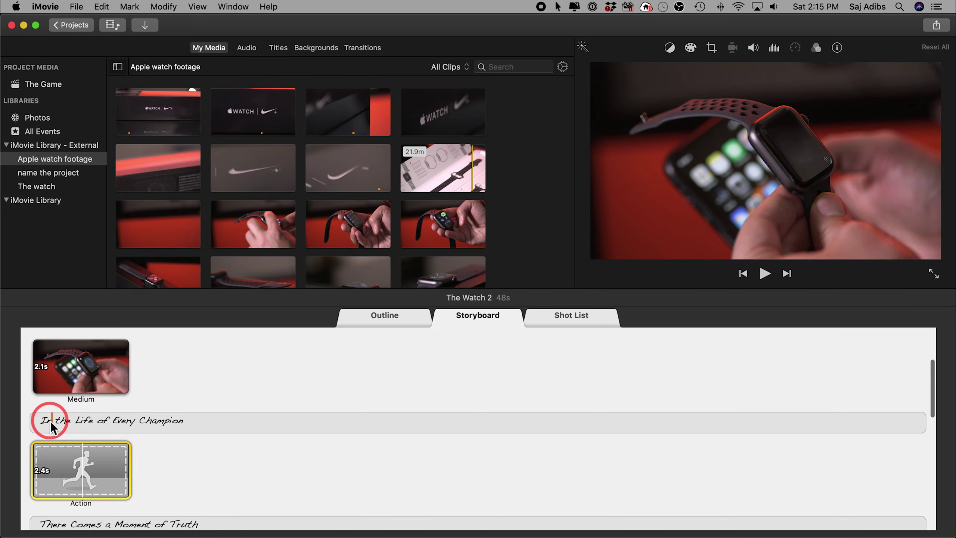
click(45, 424)
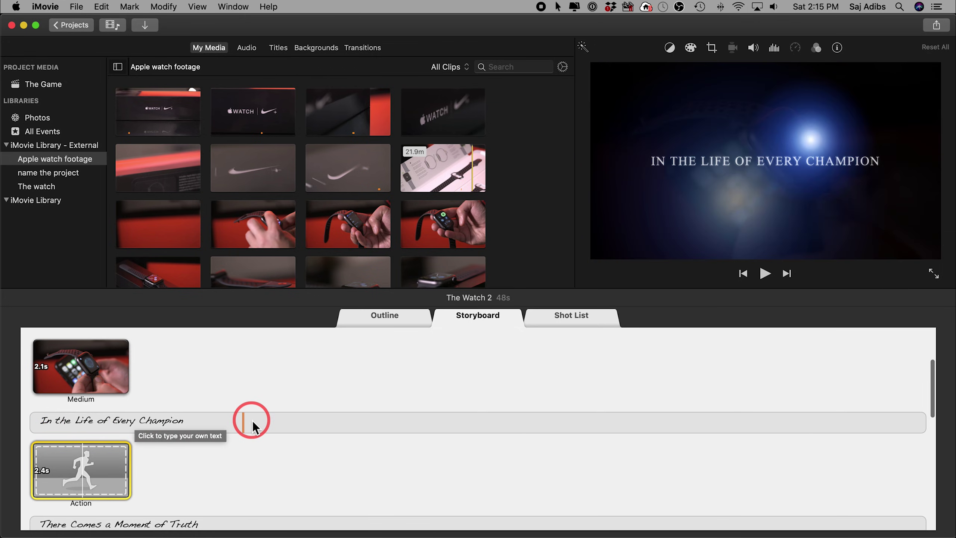
- Retitle the section 'In the world of tech' and fill its Action shot with the watch-in-hand clip
click(60, 424)
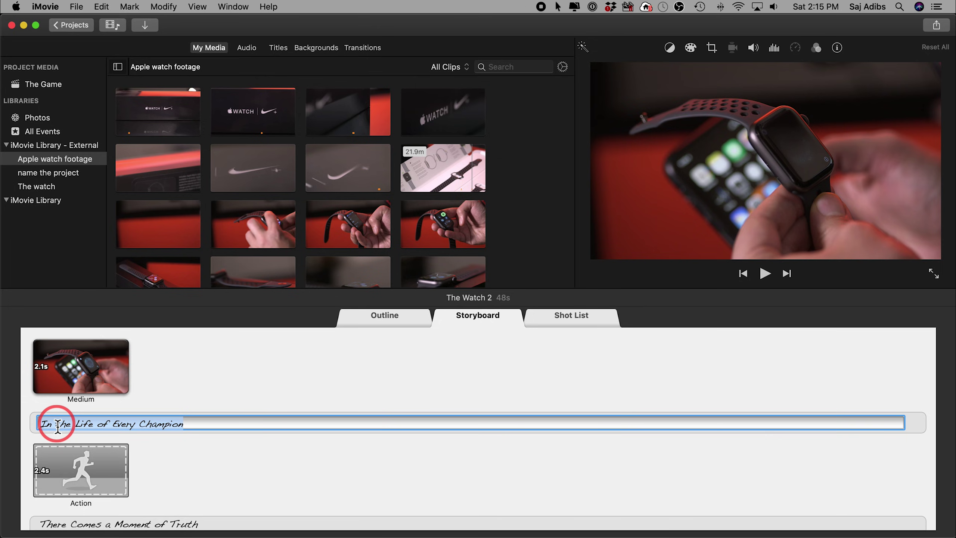
text(In the world of tech)
click(60, 454)
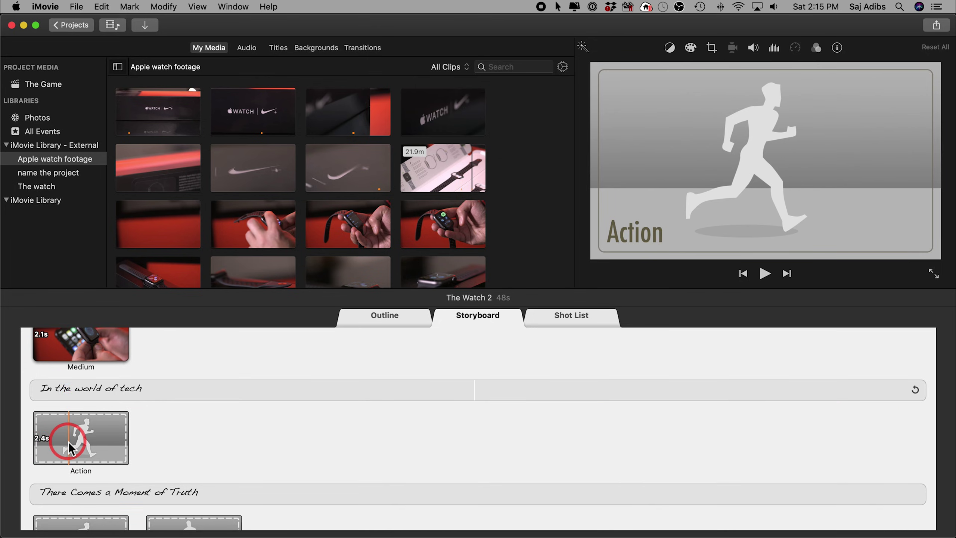
click(82, 445)
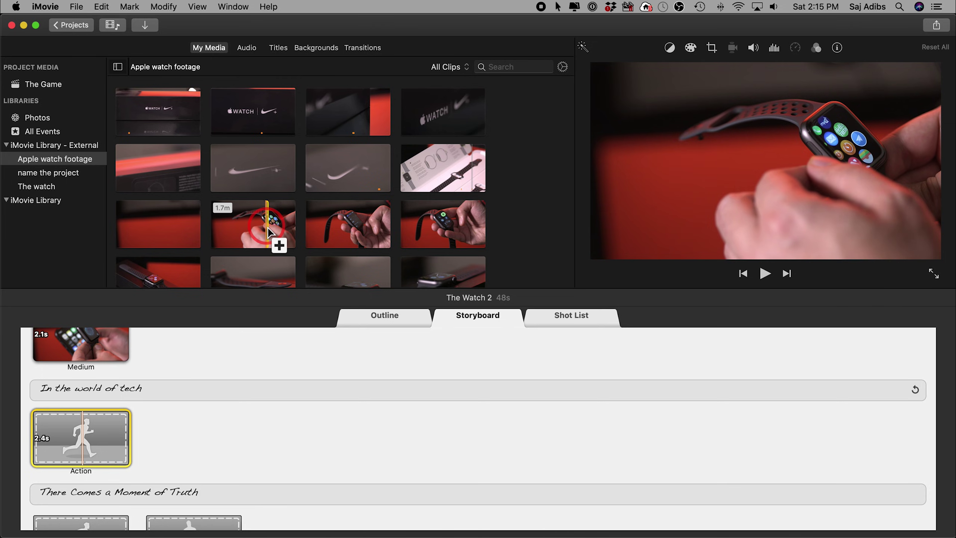
click(268, 232)
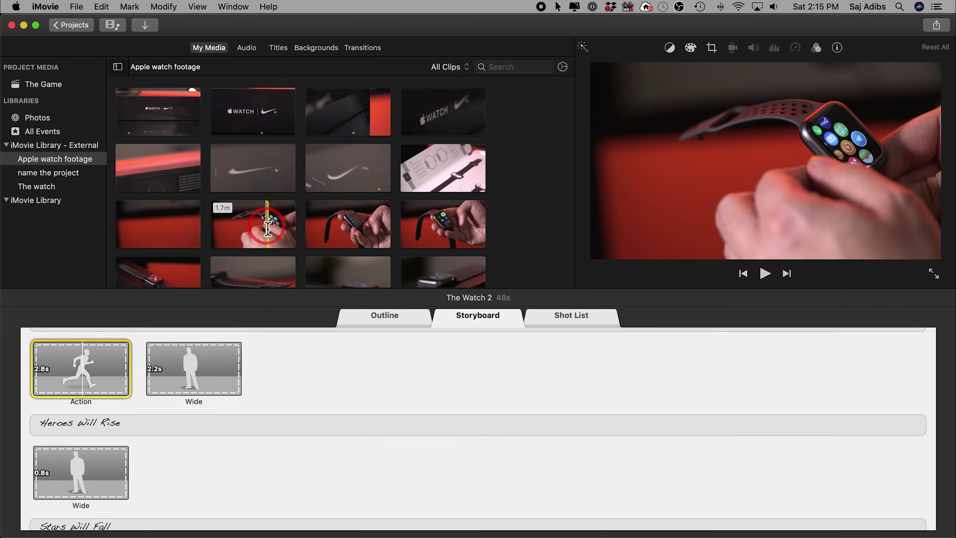
- Edit the There Comes a Moment of Truth title and fill the last Wide shot with charger footage
scroll(235, 415, up, 5)
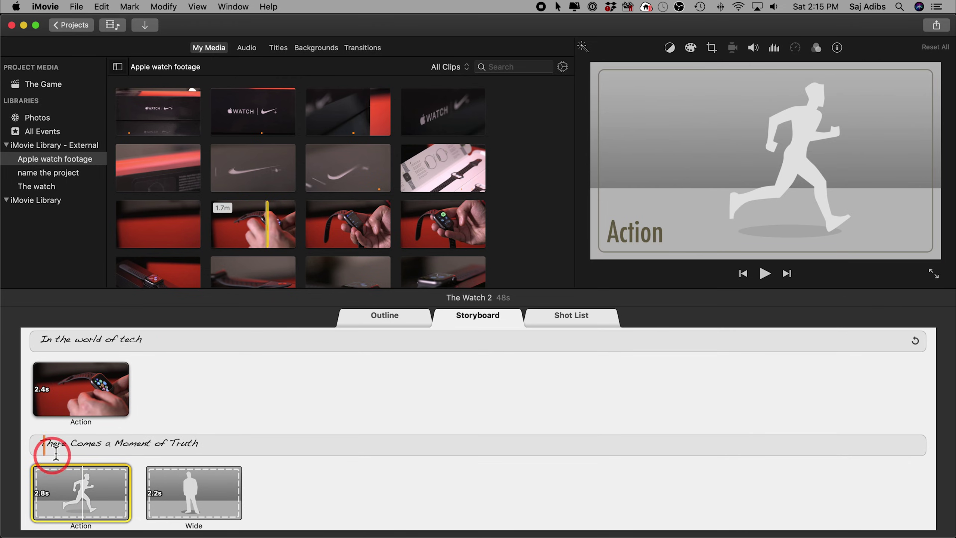
click(120, 445)
scroll(121, 446, down, 10)
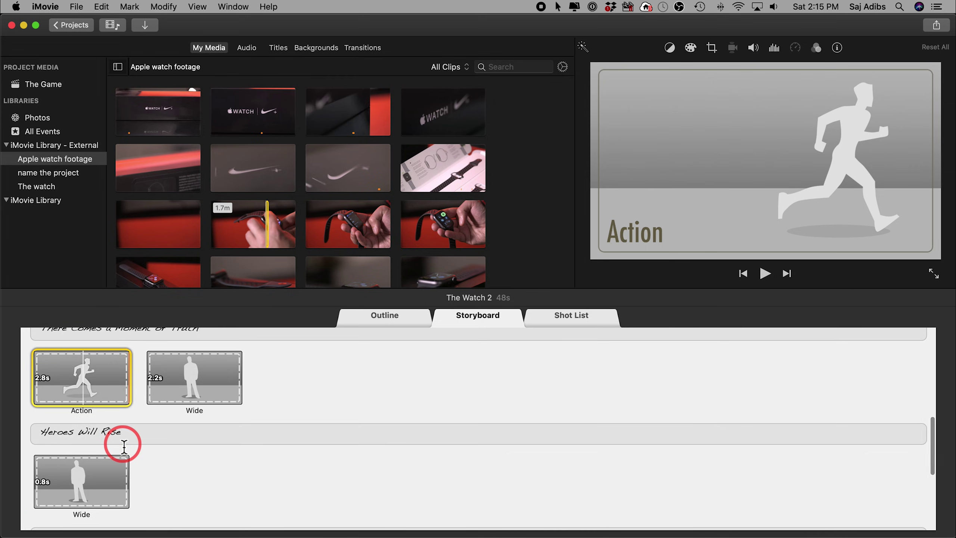
scroll(124, 446, up, 10)
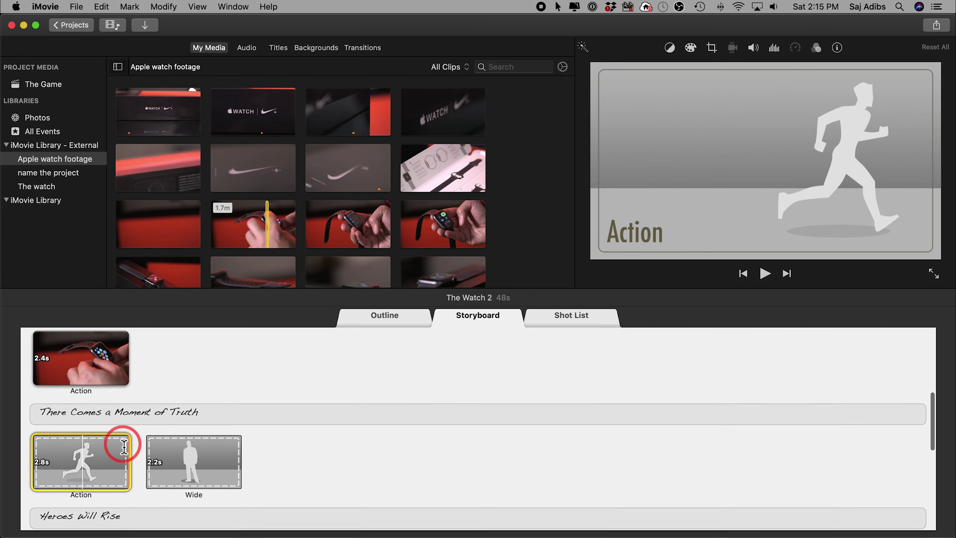
scroll(124, 445, up, 1)
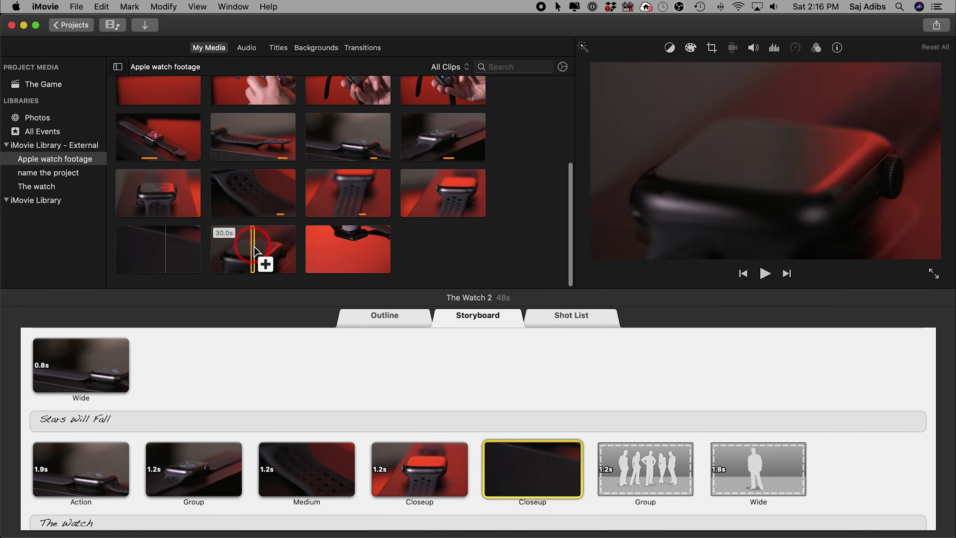
drag(264, 260, 379, 363)
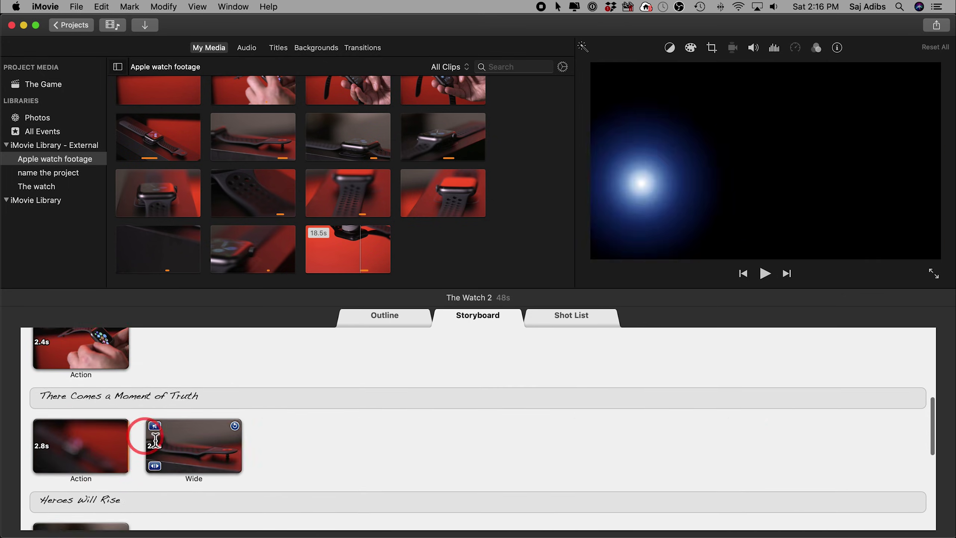
- Edit the section title above those shots and open the Action shot for trimming
click(107, 425)
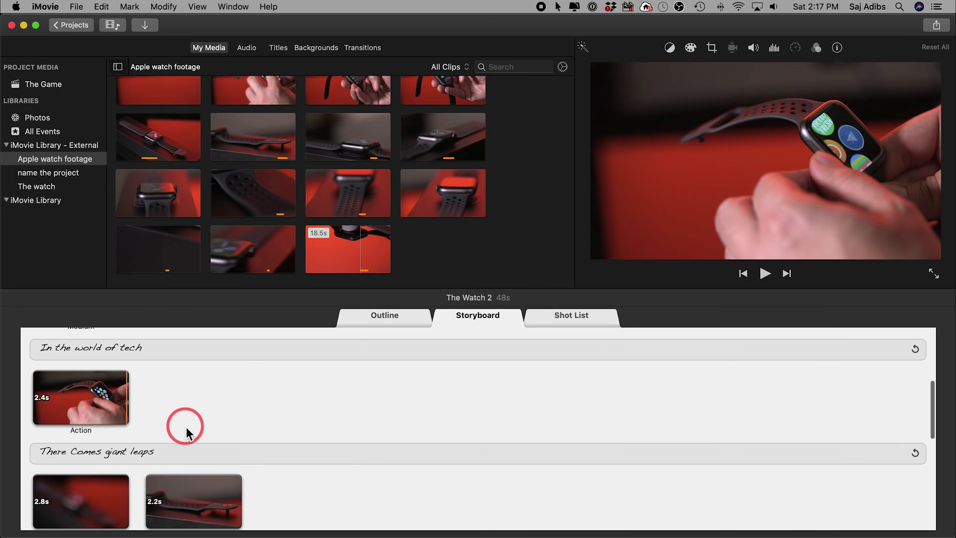
scroll(186, 427, up, 1)
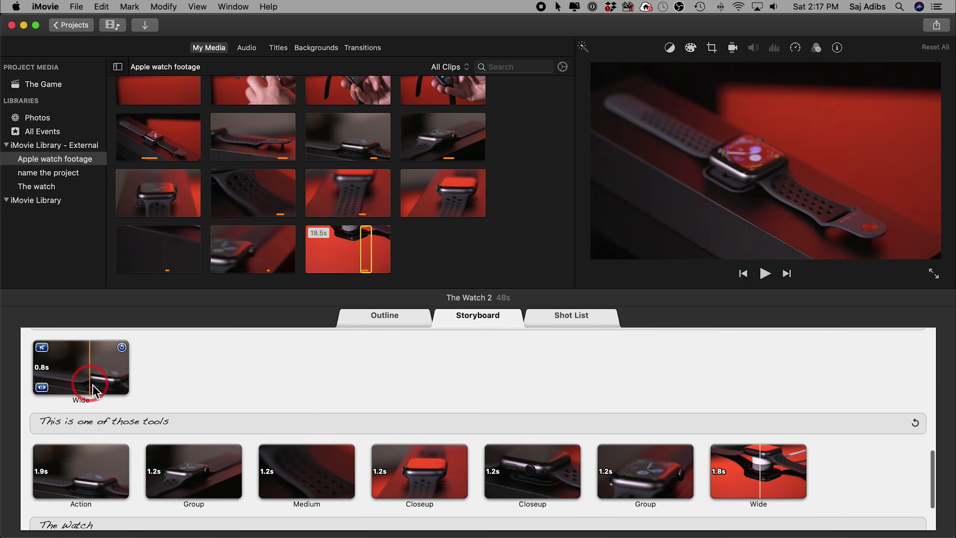
scroll(136, 395, down, 2)
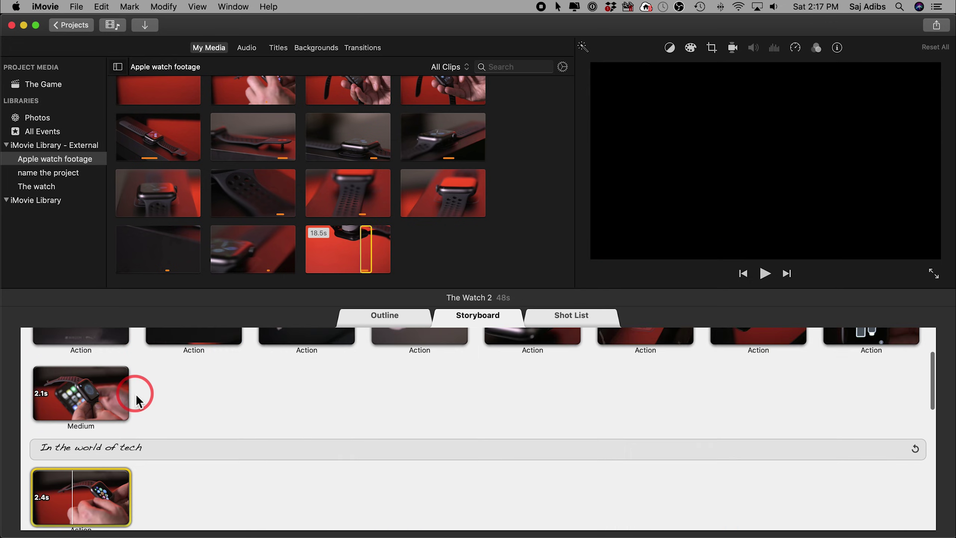
scroll(136, 395, down, 4)
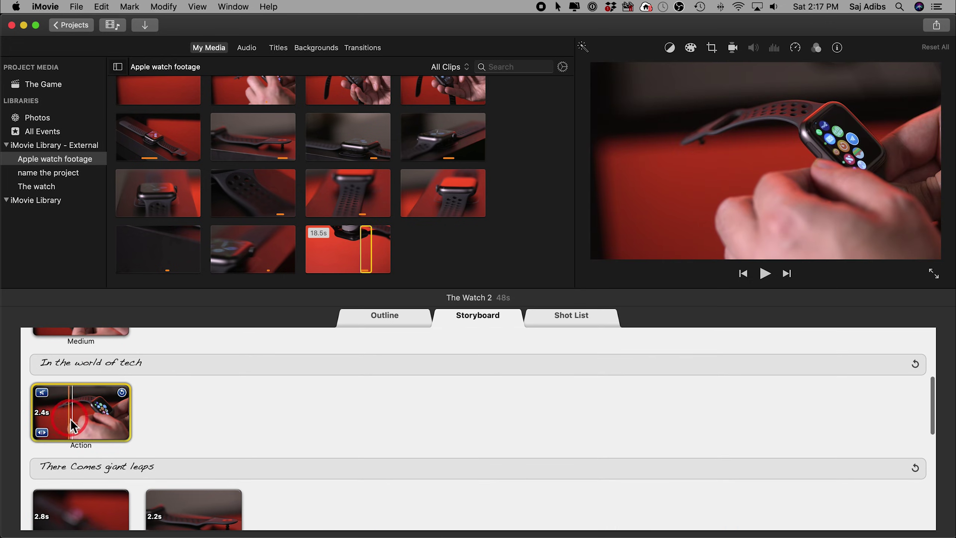
click(42, 433)
- Pick a new footage range for the Action shot under 'In the world of tech', preview it, and close the trimmer
drag(47, 360, 362, 377)
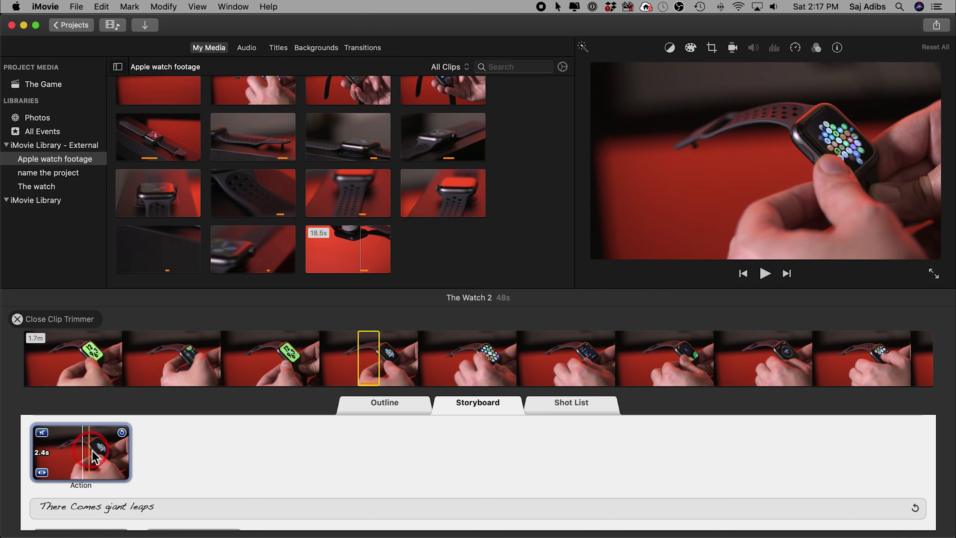
click(107, 458)
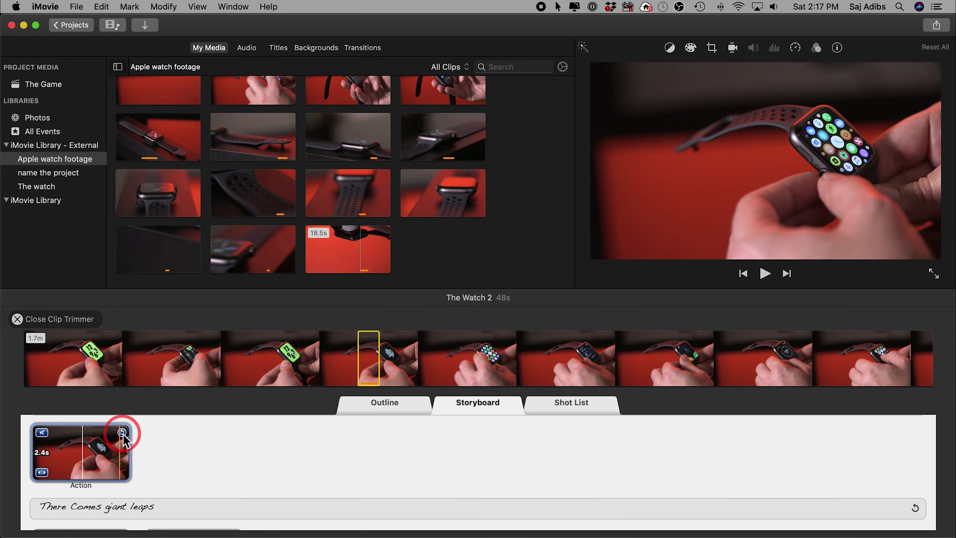
click(21, 337)
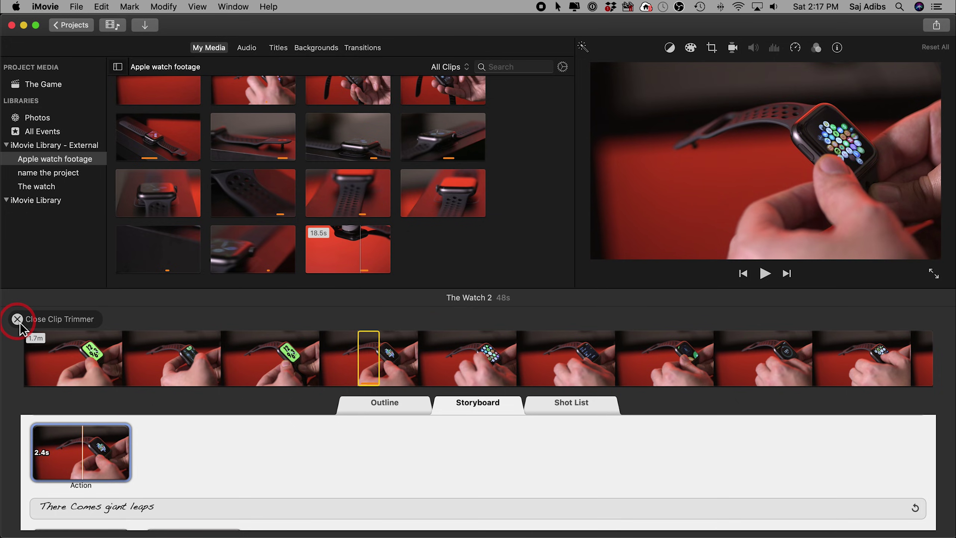
click(18, 320)
- Remove the Medium shot's footage, undo to restore it, then toggle the clip's audio
scroll(315, 404, down, 10)
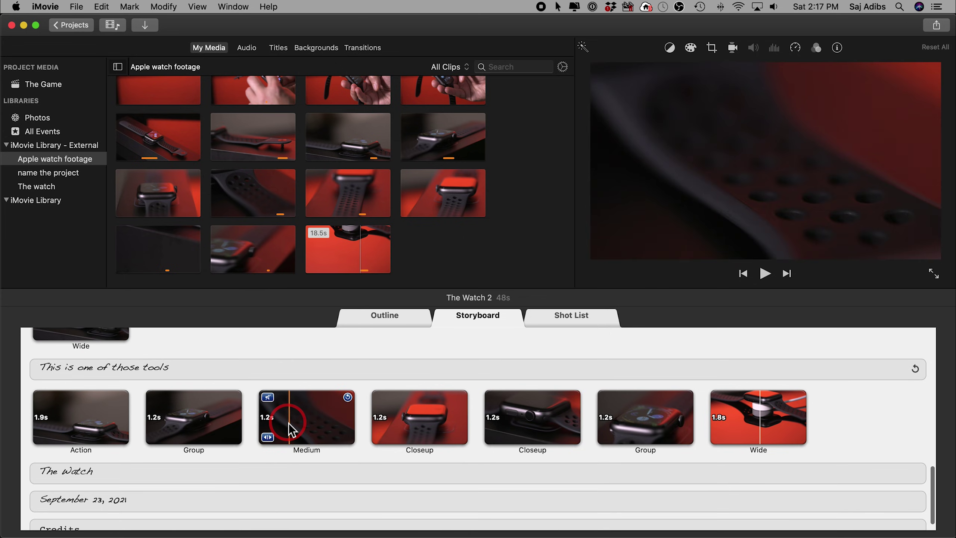
click(320, 421)
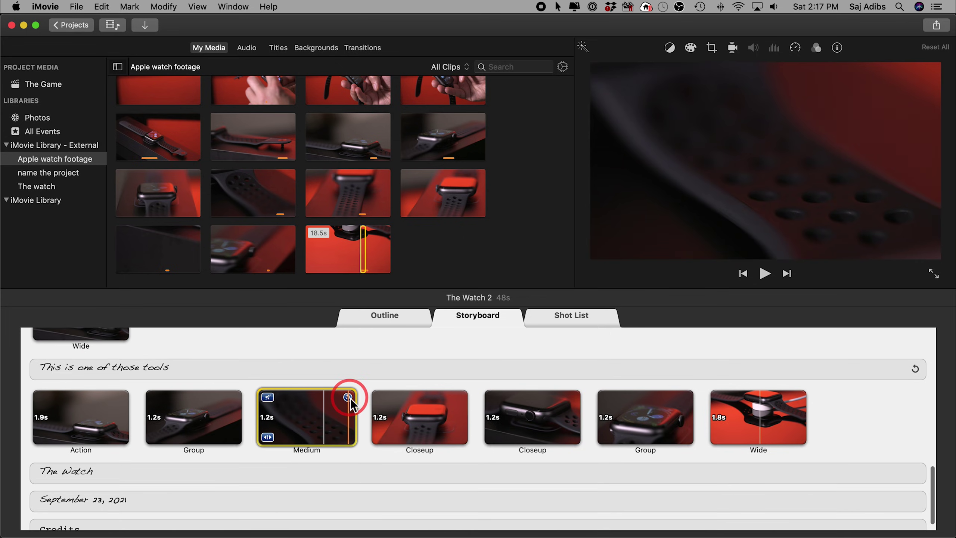
click(348, 398)
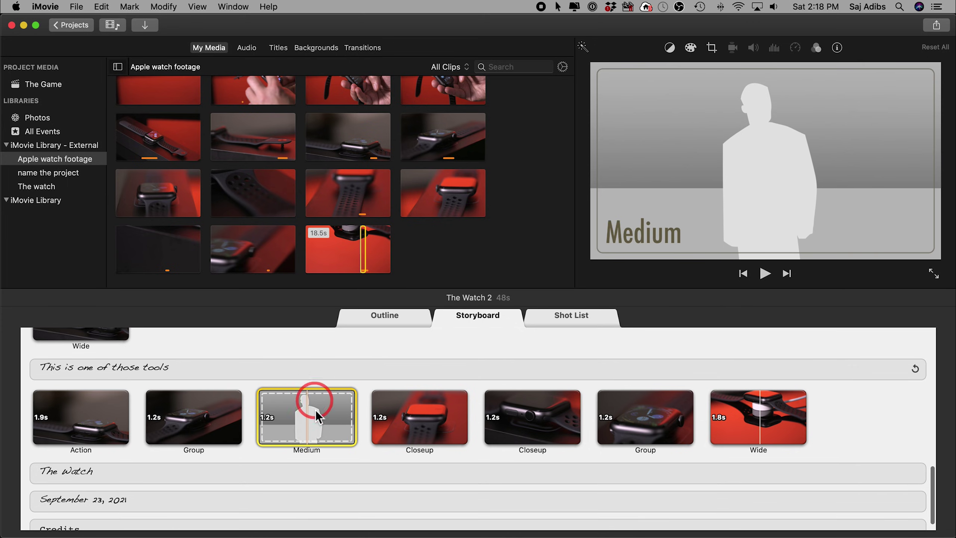
click(102, 6)
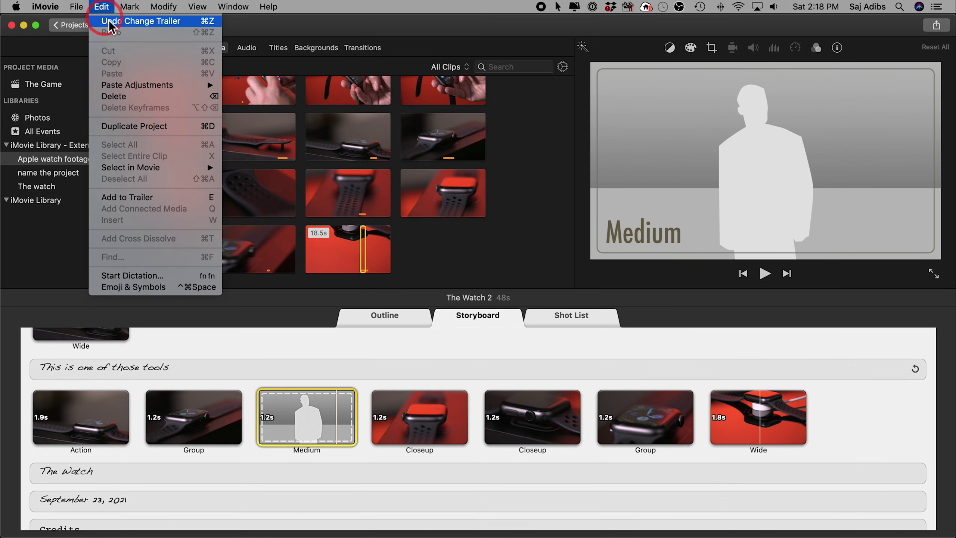
click(371, 519)
key(super+z)
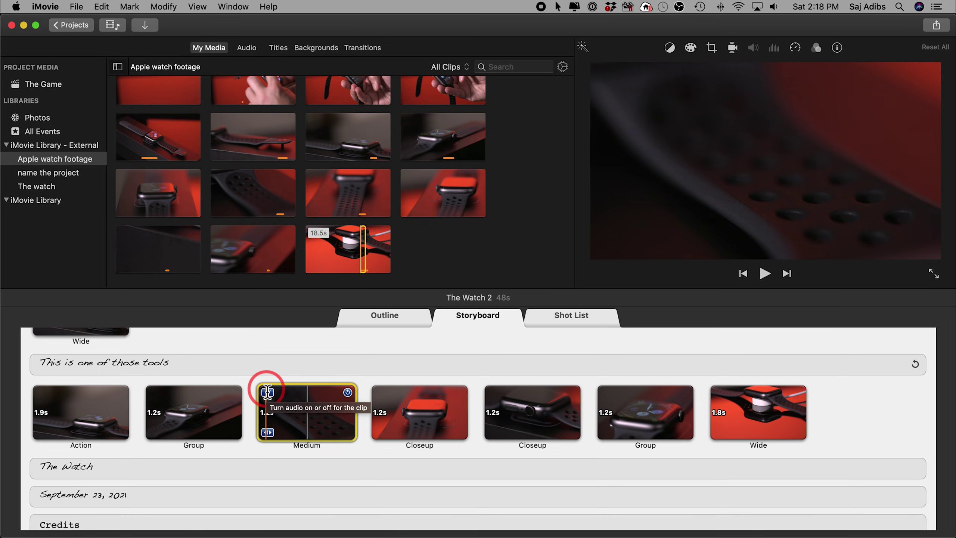
click(267, 393)
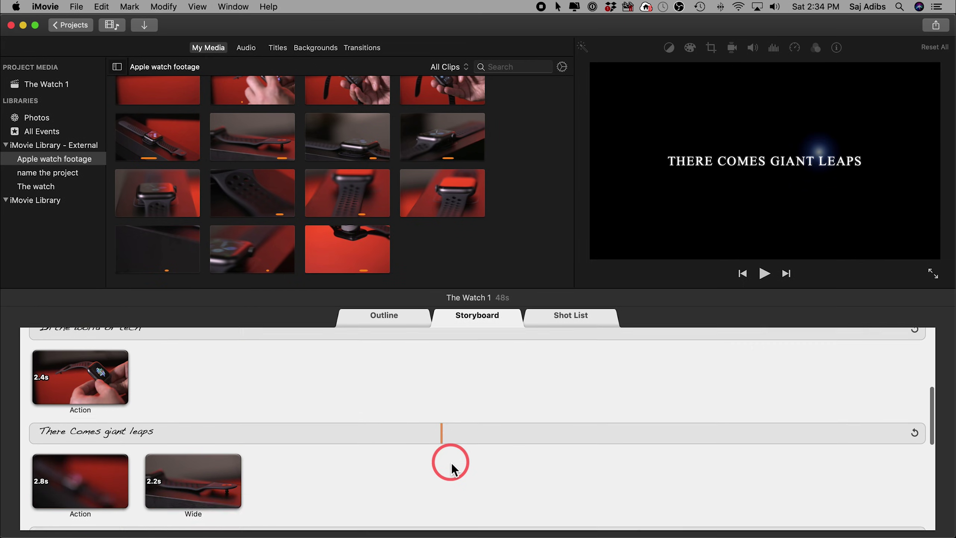
scroll(455, 463, down, 5)
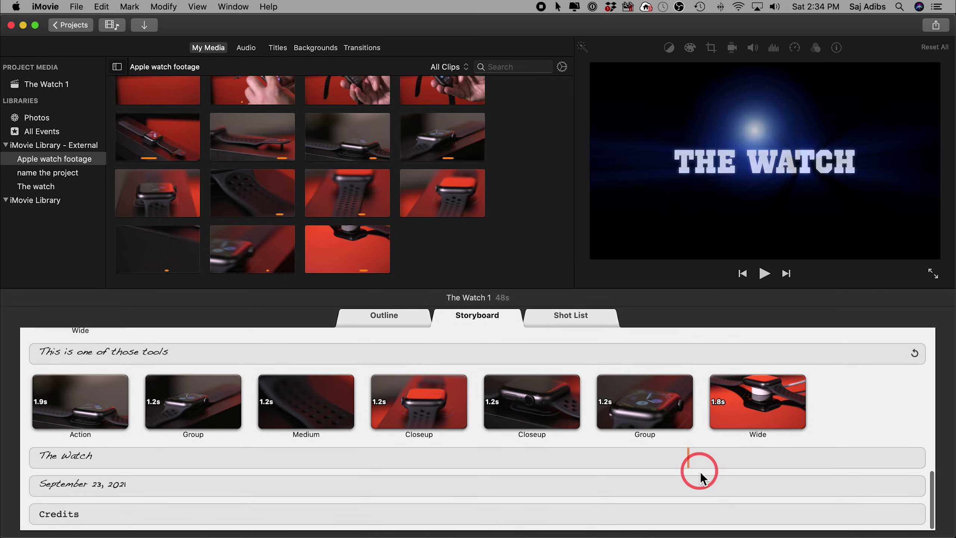
- Play the trailer from the opening Tech Films title at lowered volume, then pause it
click(314, 396)
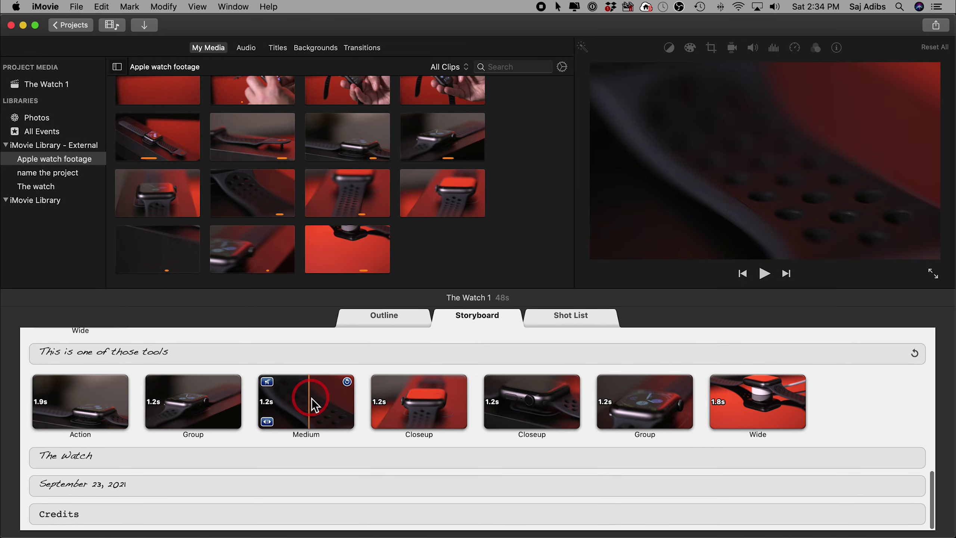
click(97, 505)
scroll(171, 495, up, 15)
click(36, 356)
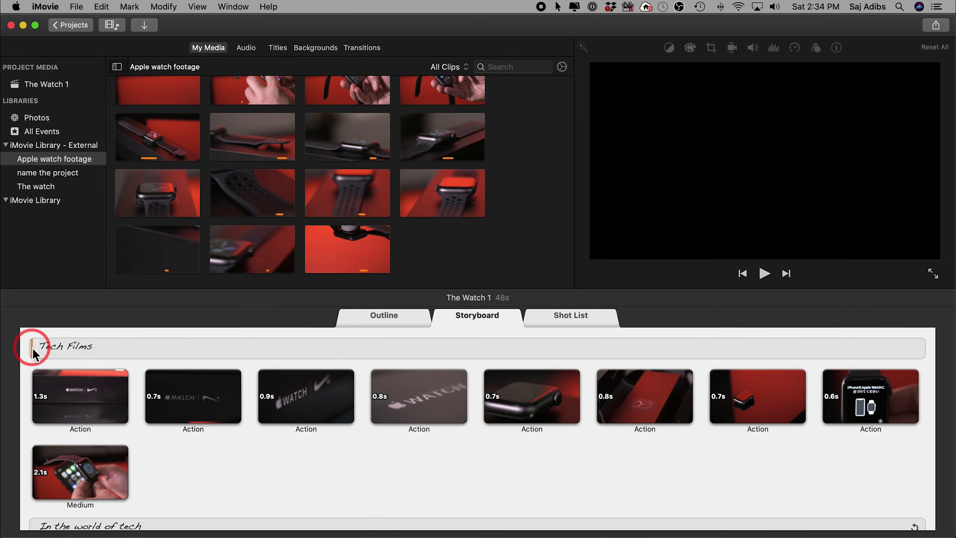
click(695, 258)
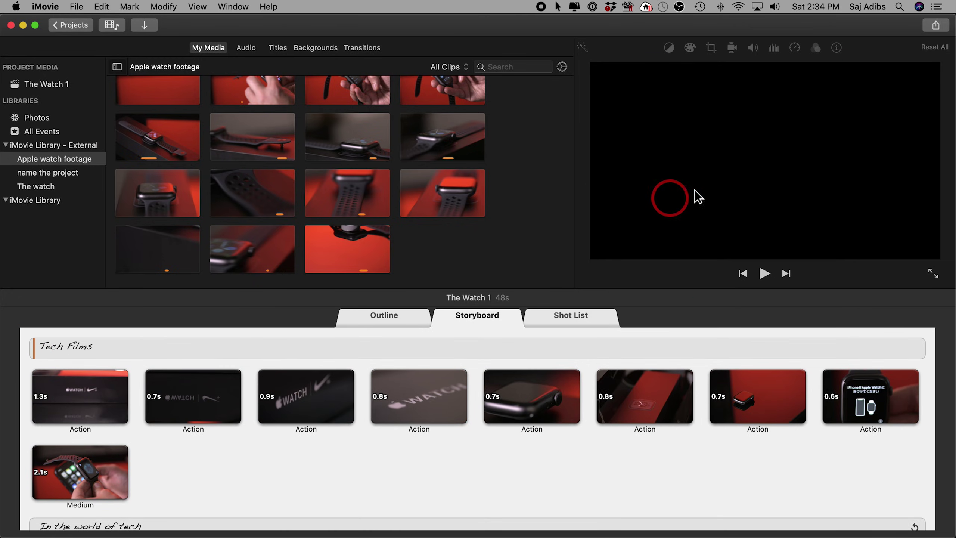
key(XF86AudioLowerVolume)
key(XF86AudioLowerVolume)
key(XF86AudioLowerVolume)
key(XF86AudioLowerVolume)
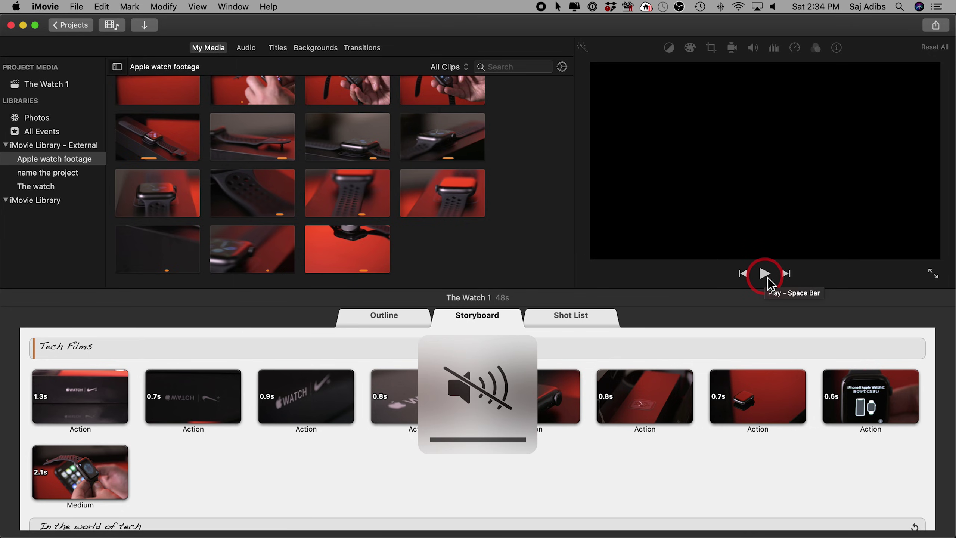
click(768, 278)
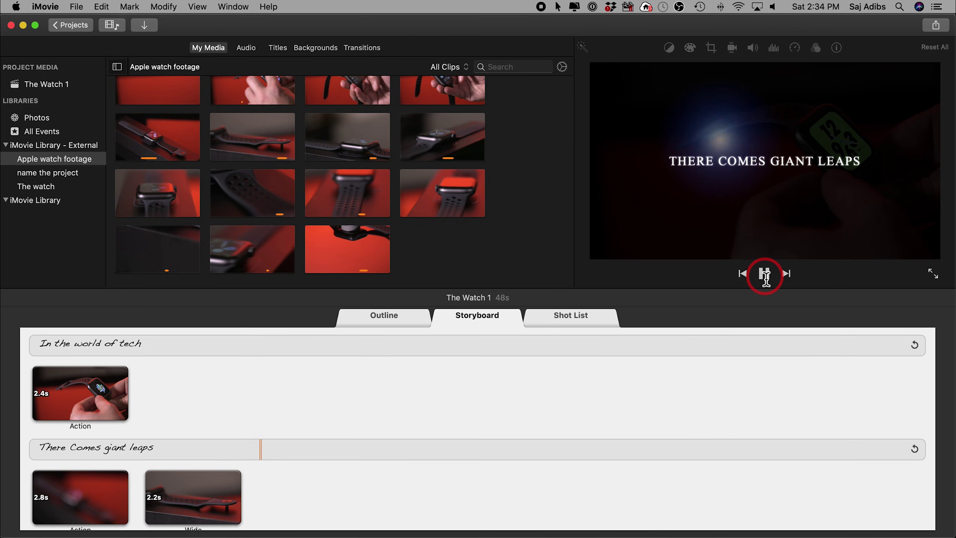
click(765, 274)
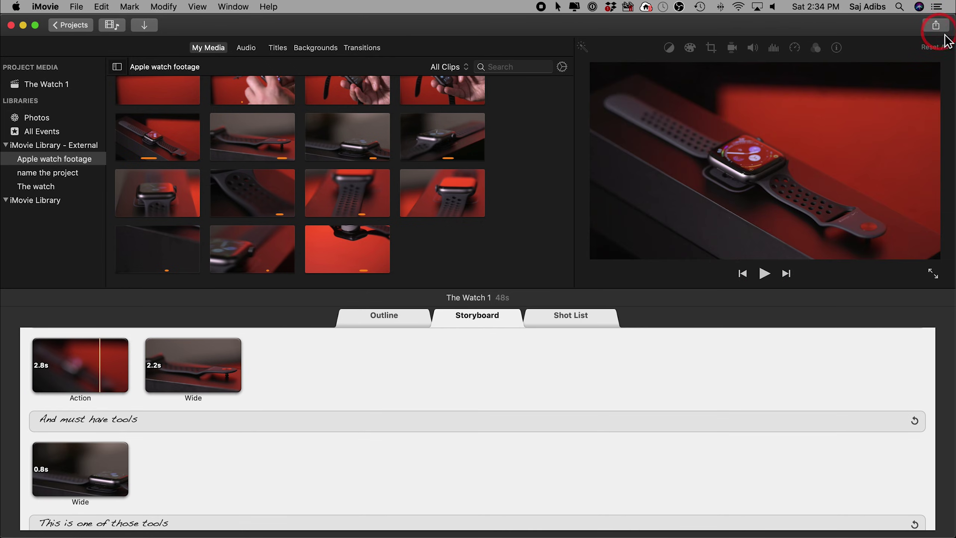
- Export the trailer as a file at 1080p, High quality, Better Quality and proceed to saving
click(937, 26)
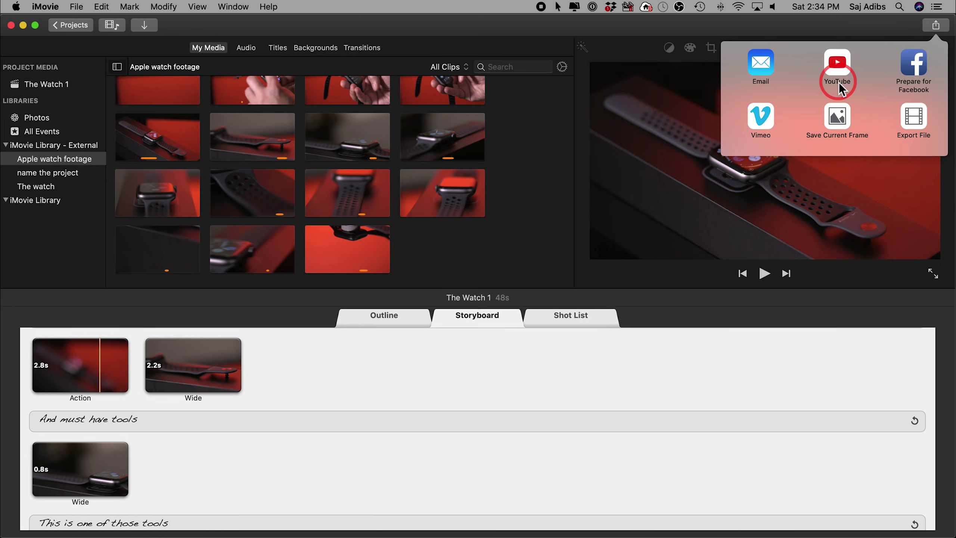
click(914, 119)
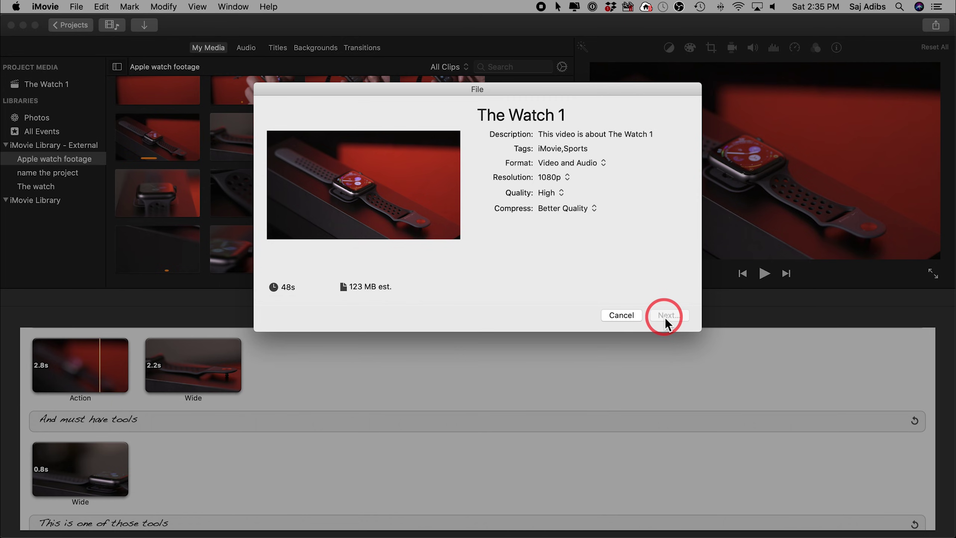
click(666, 317)
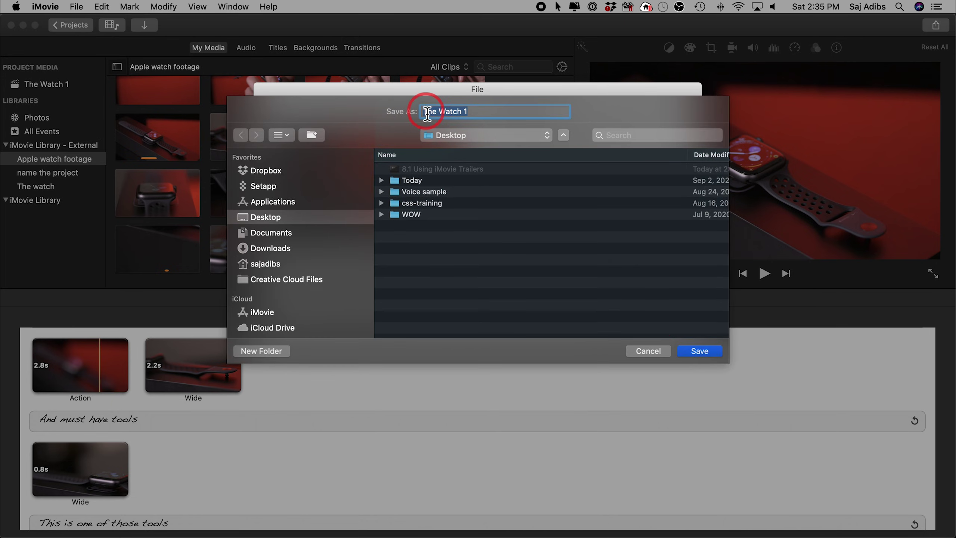